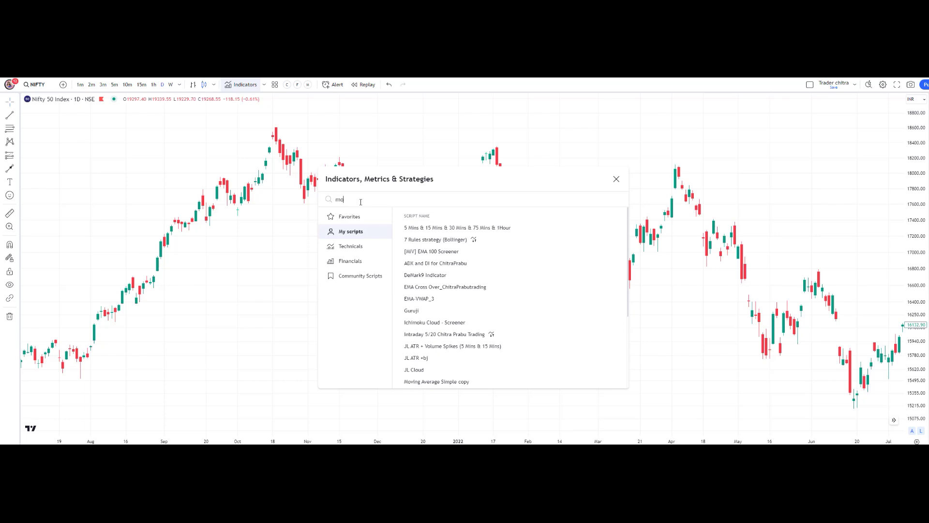
- Find the exponential moving average (EMA) among the indicators and add it to the Nifty 50 daily chart
{"action": "type", "text": "ng"}
{"action": "left_click", "coordinate": [469, 290]}
{"action": "left_click", "coordinate": [615, 179]}
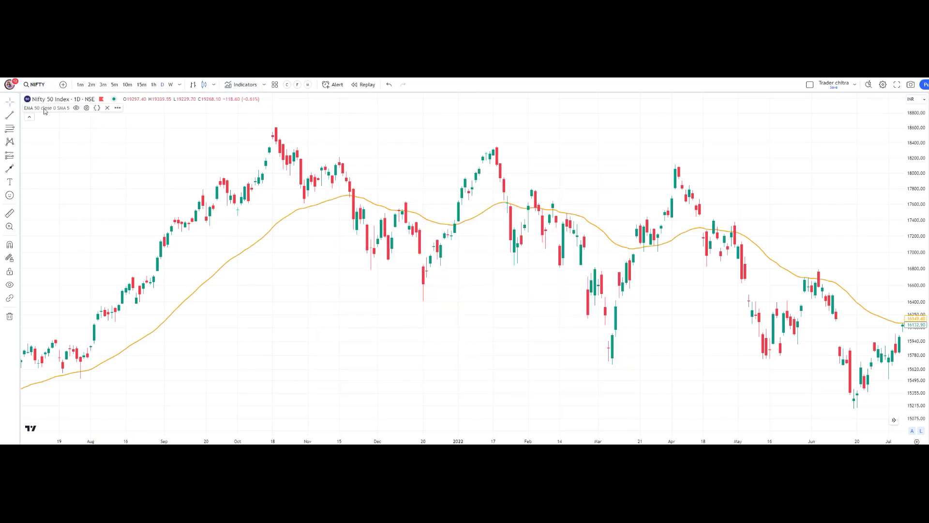
- Set the EMA's length to 200 and change its line colour to near-black
{"action": "left_click", "coordinate": [86, 108]}
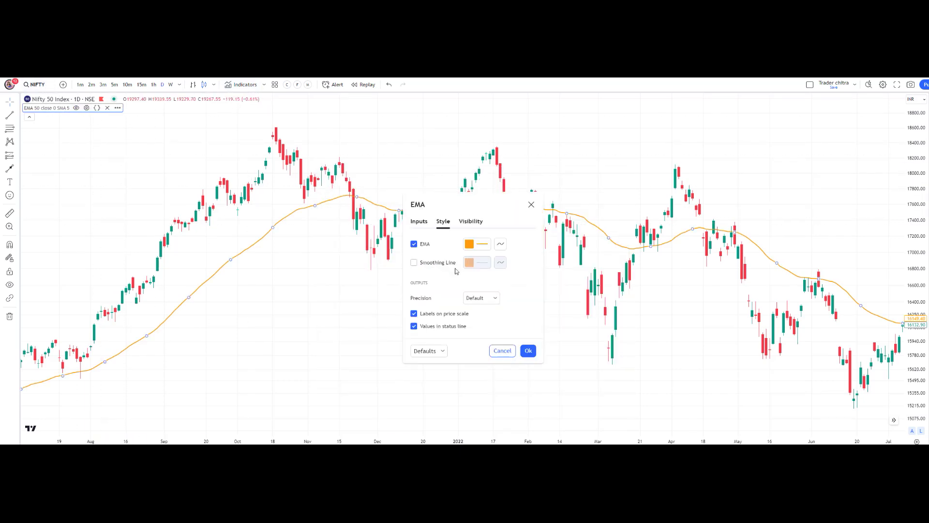
{"action": "left_click", "coordinate": [419, 221]}
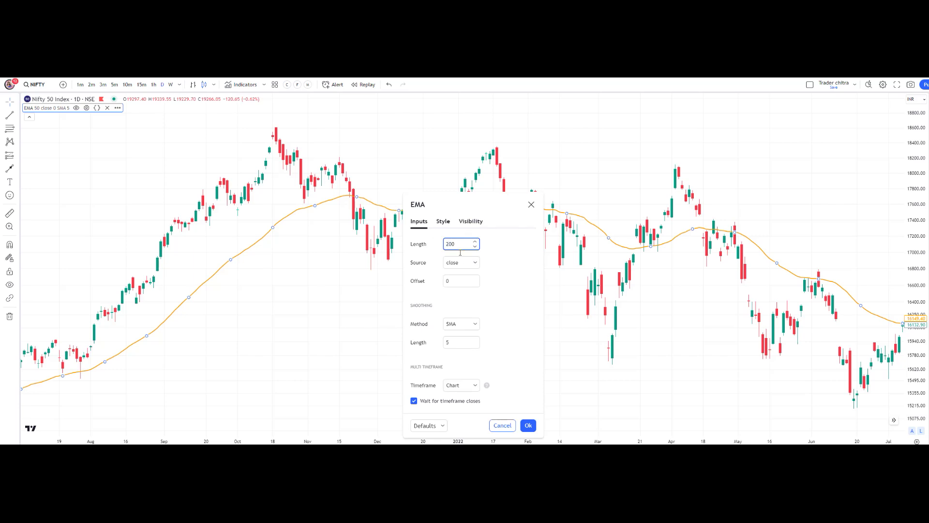
{"action": "left_click", "coordinate": [444, 221]}
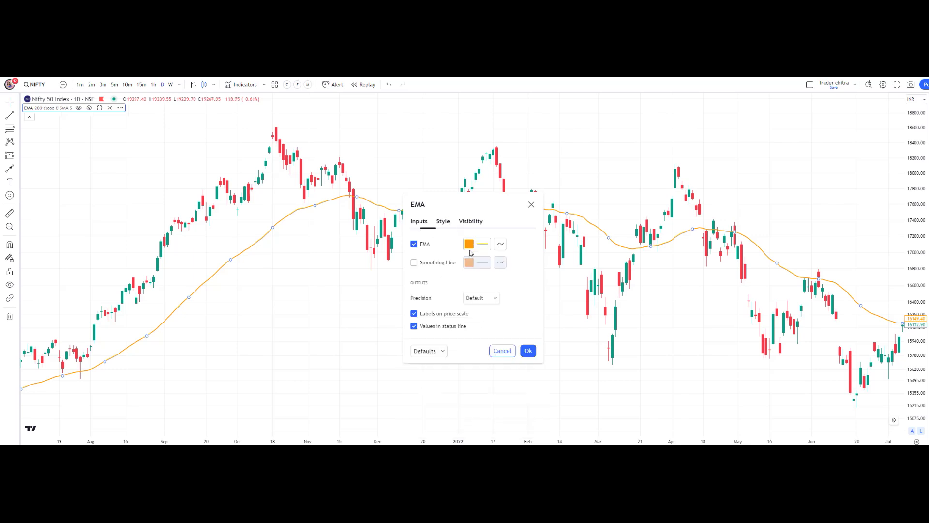
{"action": "left_click", "coordinate": [477, 244]}
{"action": "left_click", "coordinate": [521, 259]}
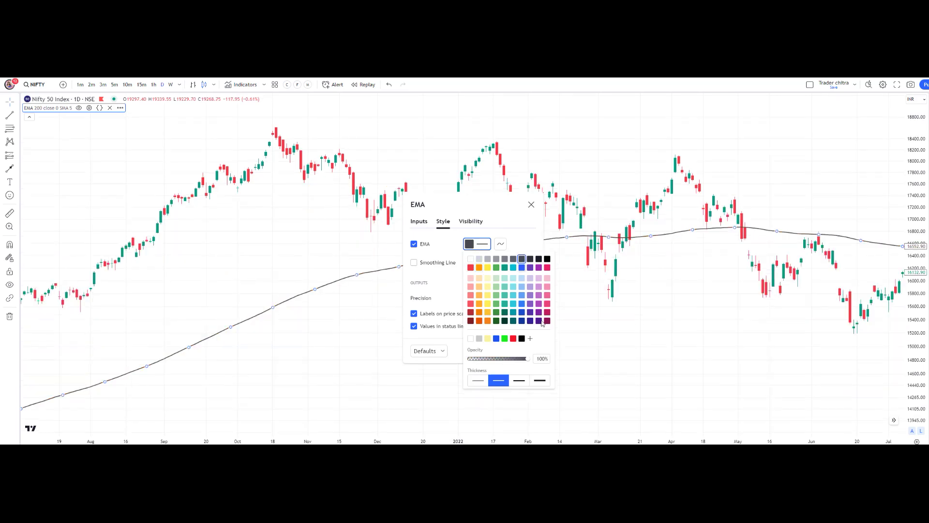
{"action": "left_click", "coordinate": [538, 260]}
{"action": "left_click", "coordinate": [531, 204]}
- Examine how the Nifty 50 daily candles behave around the 200 EMA from 2021 through August 2023
{"action": "scroll", "coordinate": [522, 325], "scroll_direction": "down", "scroll_amount": 3}
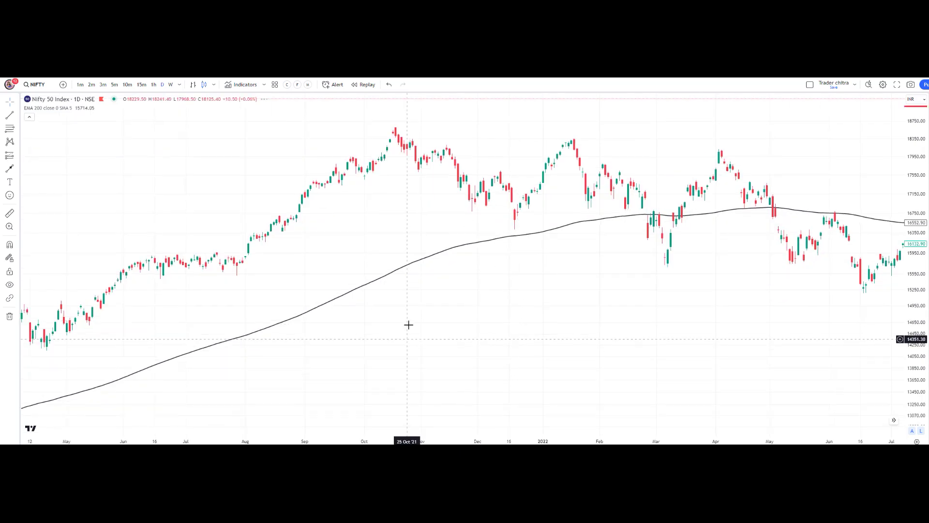
{"action": "scroll", "coordinate": [409, 324], "scroll_direction": "right", "scroll_amount": 10}
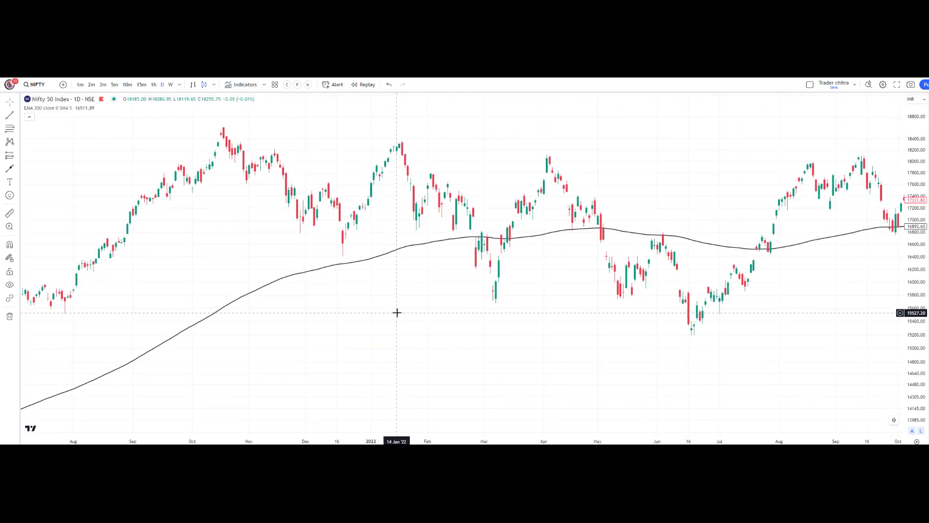
{"action": "scroll", "coordinate": [539, 290], "scroll_direction": "right", "scroll_amount": 10}
{"action": "scroll", "coordinate": [715, 287], "scroll_direction": "right", "scroll_amount": 15}
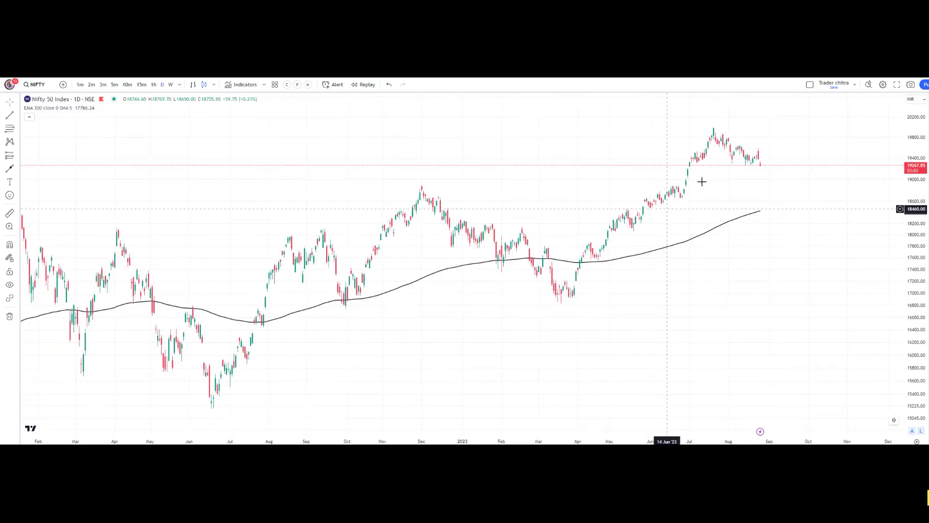
{"action": "scroll", "coordinate": [706, 193], "scroll_direction": "left", "scroll_amount": 10}
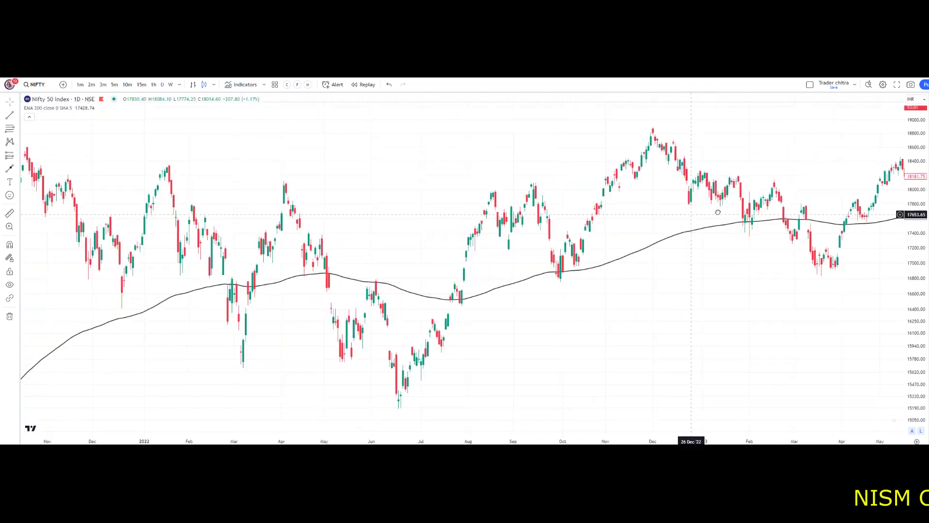
{"action": "scroll", "coordinate": [717, 212], "scroll_direction": "left", "scroll_amount": 10}
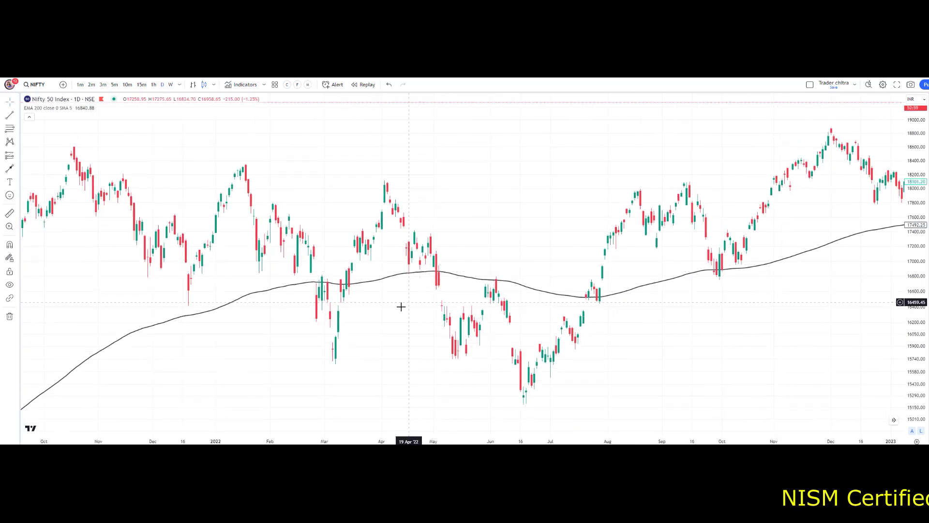
{"action": "scroll", "coordinate": [401, 306], "scroll_direction": "left", "scroll_amount": 5}
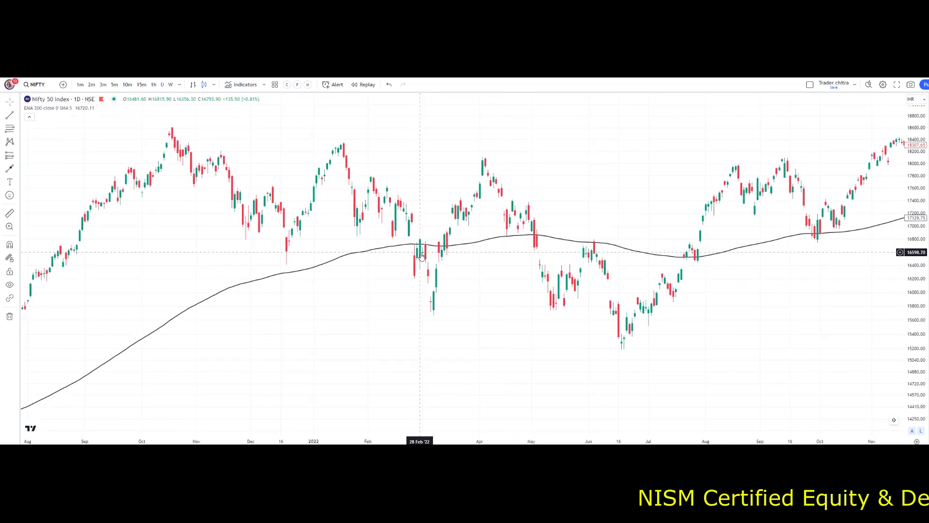
- Draw an arrow along the rise after the March 2022 EMA crossing, from about 16,833 on 7 March to about 18,236 on 4 April
{"action": "scroll", "coordinate": [576, 259], "scroll_direction": "up", "scroll_amount": 5}
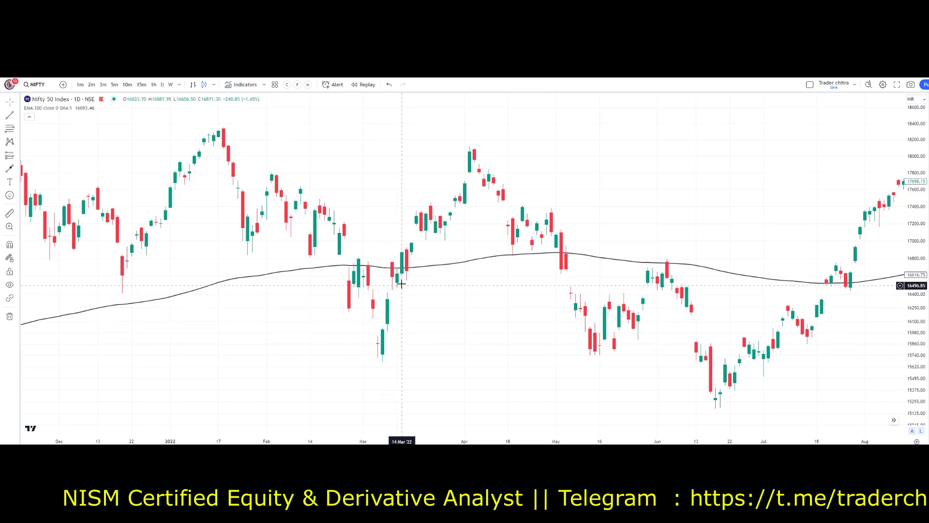
{"action": "scroll", "coordinate": [401, 283], "scroll_direction": "up", "scroll_amount": 3}
{"action": "left_click_drag", "start_coordinate": [398, 292], "coordinate": [555, 298]}
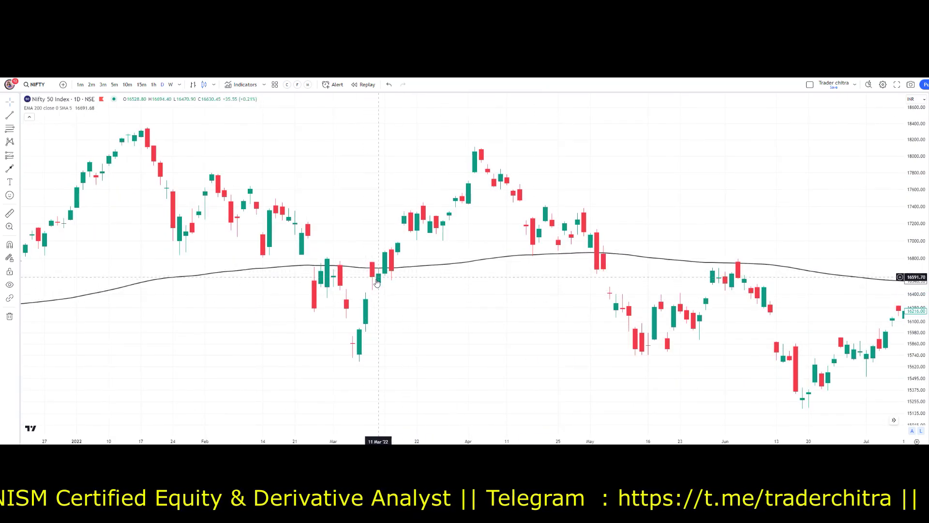
{"action": "scroll", "coordinate": [378, 292], "scroll_direction": "down", "scroll_amount": 3}
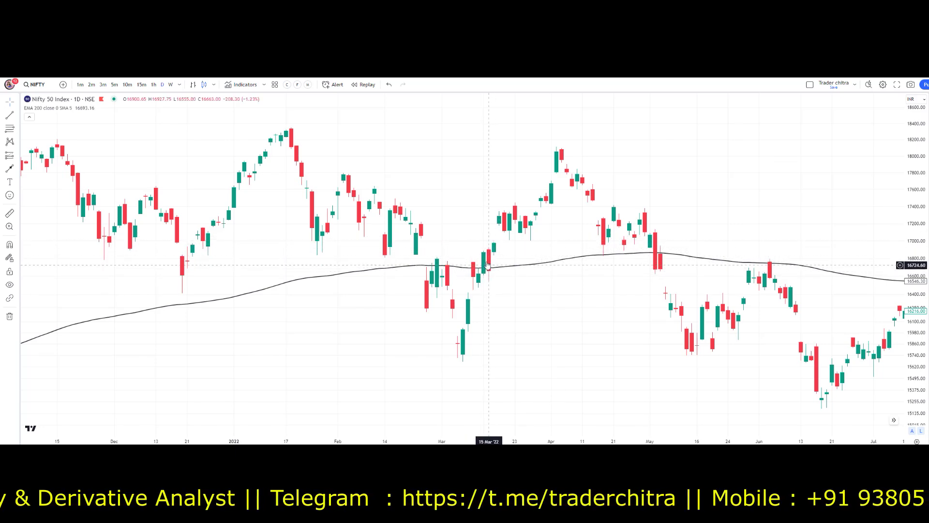
{"action": "scroll", "coordinate": [487, 265], "scroll_direction": "up", "scroll_amount": 3}
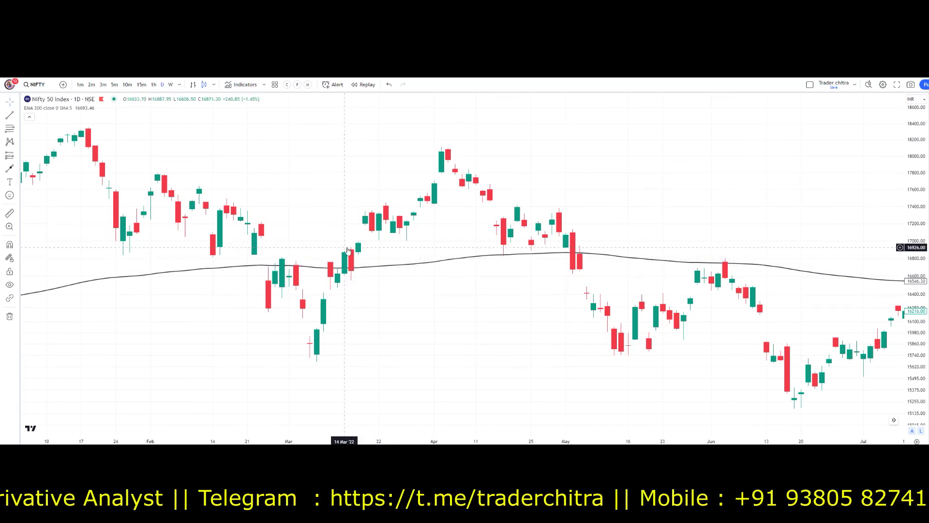
{"action": "scroll", "coordinate": [432, 275], "scroll_direction": "down", "scroll_amount": 1}
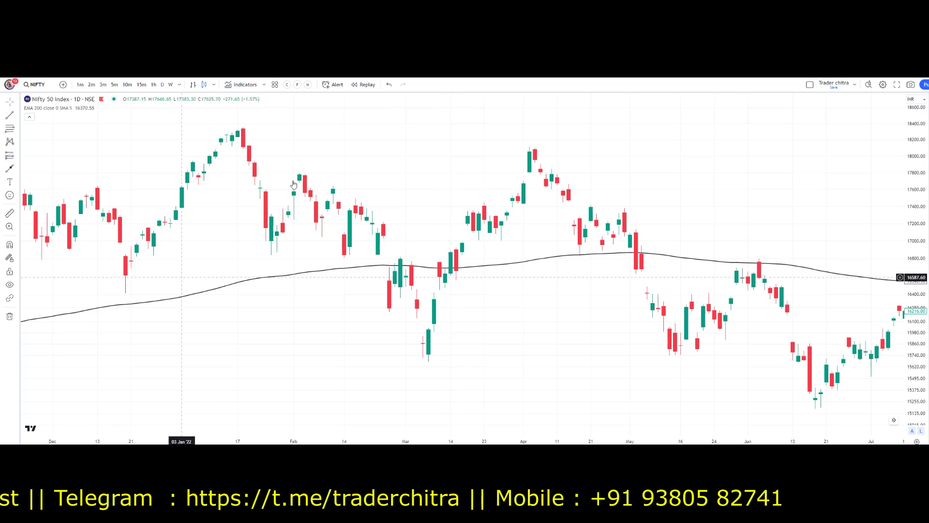
{"action": "left_click", "coordinate": [19, 171]}
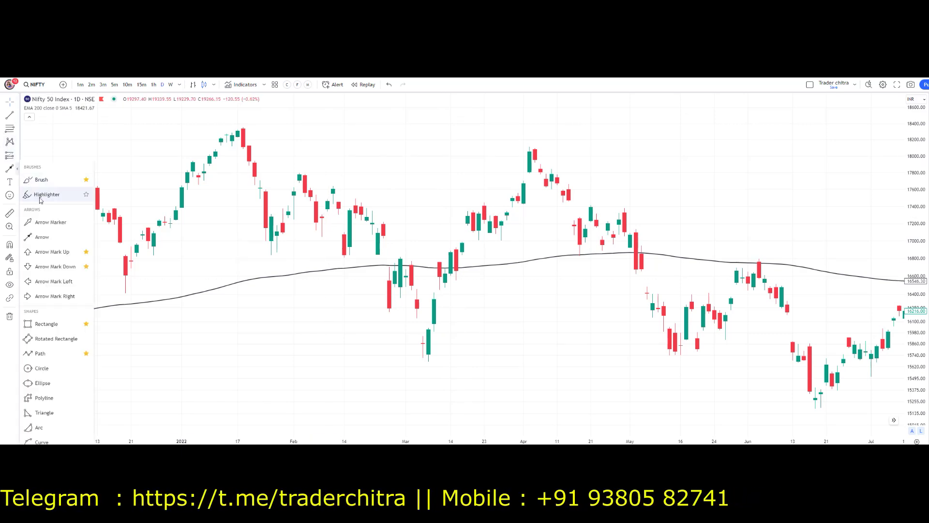
{"action": "left_click", "coordinate": [46, 237]}
{"action": "left_click_drag", "start_coordinate": [423, 255], "coordinate": [529, 137]}
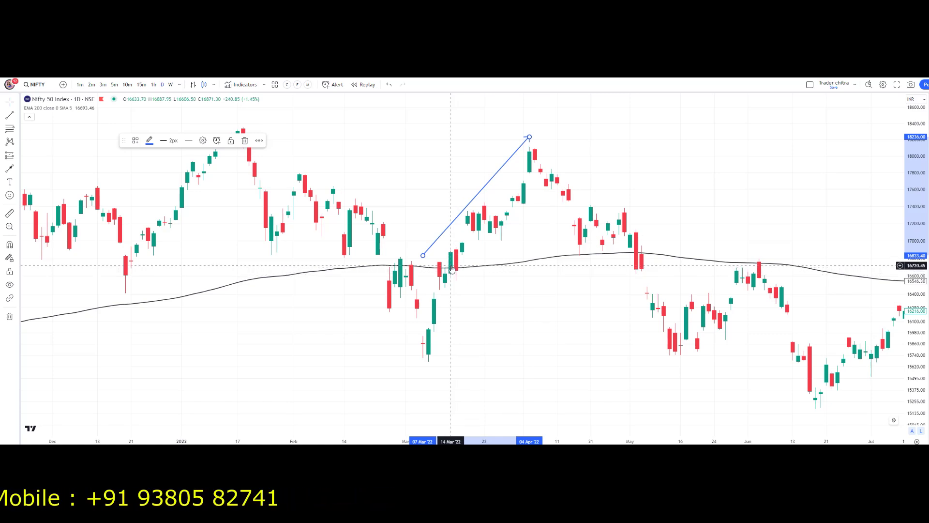
- Examine the daily candles around the 200 EMA after the April 2022 peak, especially the early June 2022 touch and the following move
{"action": "scroll", "coordinate": [451, 269], "scroll_direction": "down", "scroll_amount": 1}
{"action": "left_click_drag", "start_coordinate": [562, 301], "coordinate": [447, 275]}
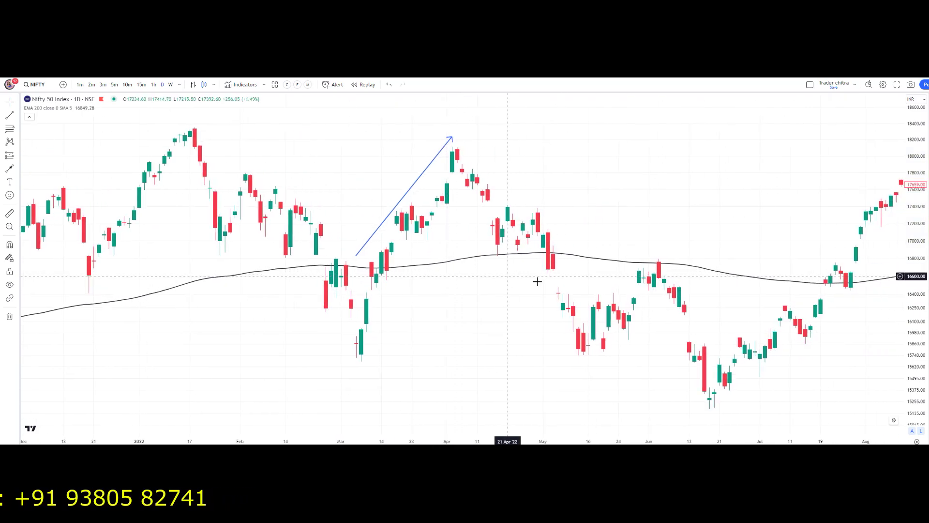
{"action": "left_click_drag", "start_coordinate": [580, 282], "coordinate": [508, 238]}
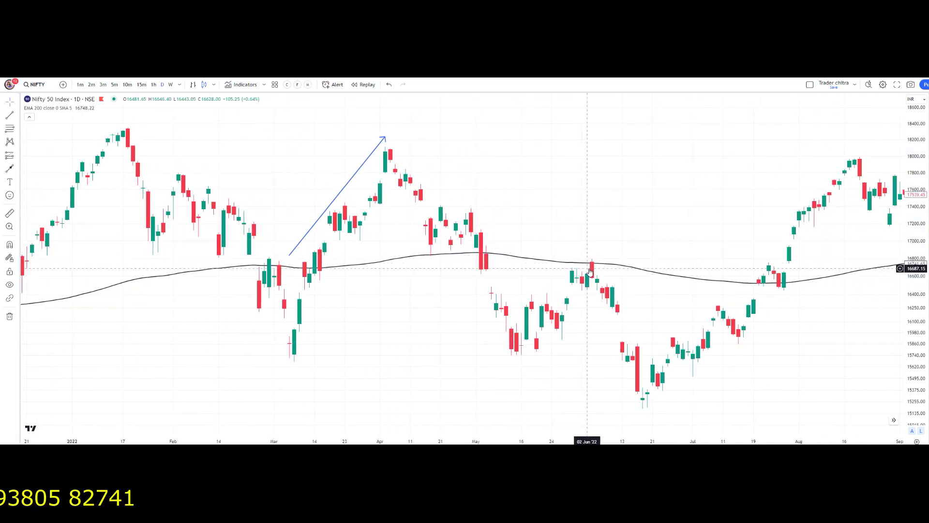
{"action": "left_click_drag", "start_coordinate": [591, 285], "coordinate": [457, 209]}
{"action": "scroll", "coordinate": [498, 257], "scroll_direction": "up", "scroll_amount": 3}
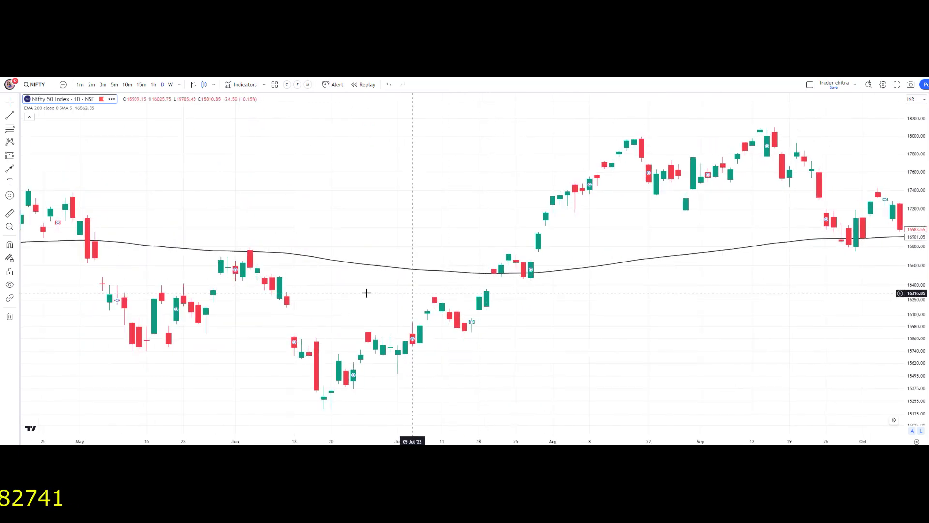
{"action": "left_click_drag", "start_coordinate": [366, 292], "coordinate": [434, 241]}
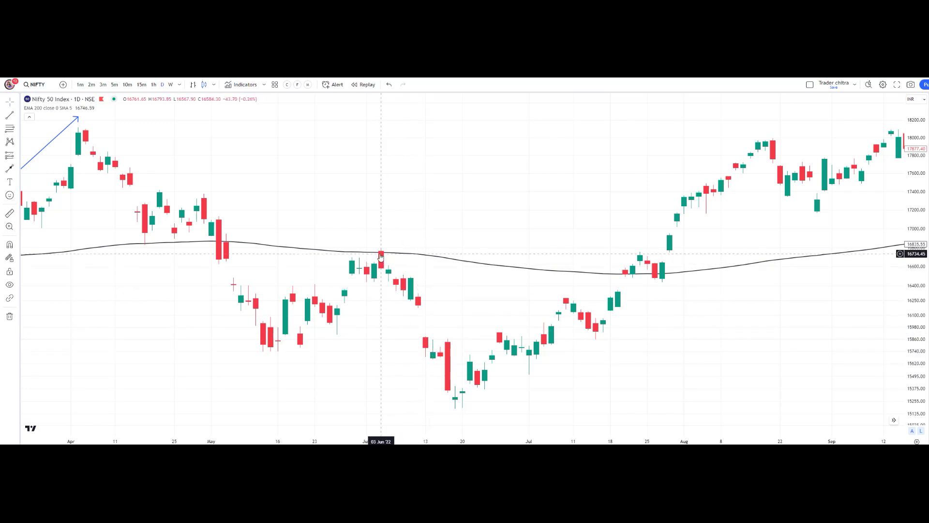
{"action": "left_click_drag", "start_coordinate": [508, 299], "coordinate": [450, 282]}
{"action": "scroll", "coordinate": [450, 282], "scroll_direction": "down", "scroll_amount": 3}
{"action": "left_click_drag", "start_coordinate": [677, 315], "coordinate": [510, 304]}
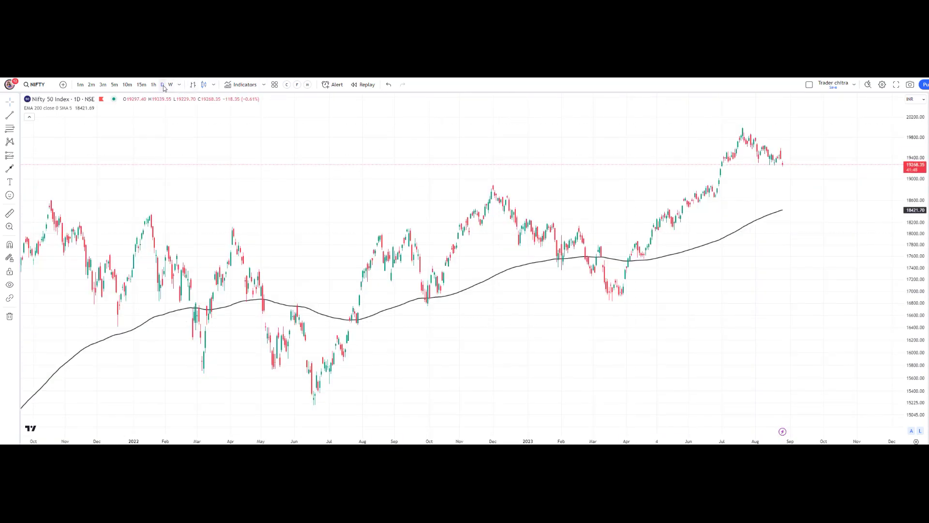
- Switch the Nifty 50 chart from the daily to the 4-hour timeframe
{"action": "scroll", "coordinate": [632, 283], "scroll_direction": "up", "scroll_amount": 2}
{"action": "scroll", "coordinate": [632, 283], "scroll_direction": "down", "scroll_amount": 4}
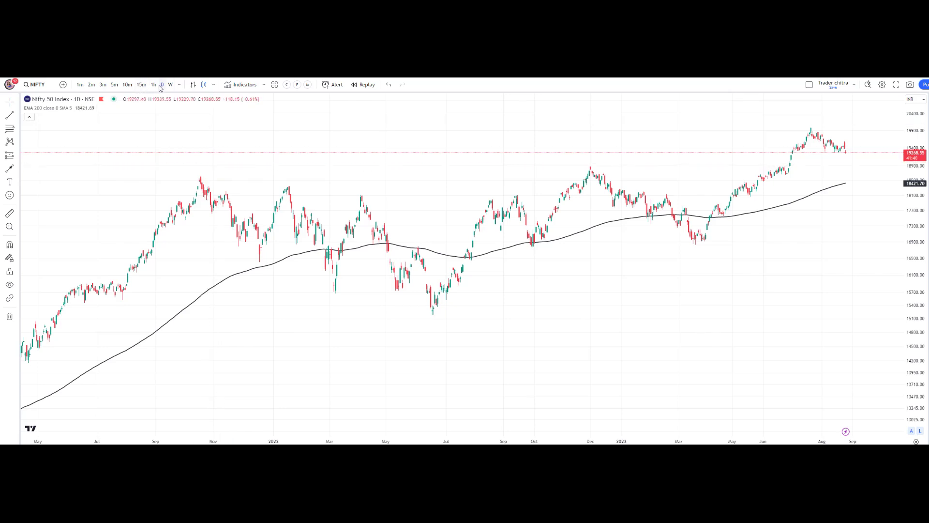
{"action": "left_click", "coordinate": [178, 86]}
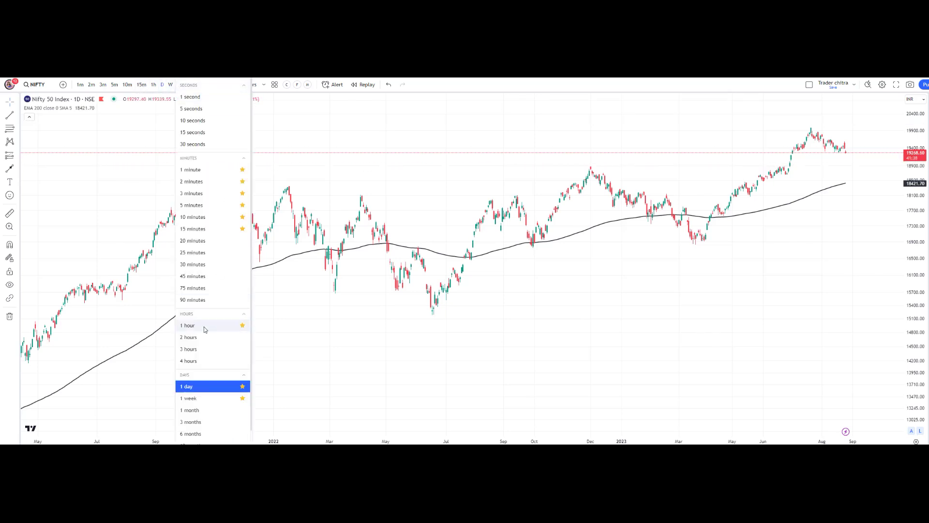
{"action": "left_click", "coordinate": [202, 360]}
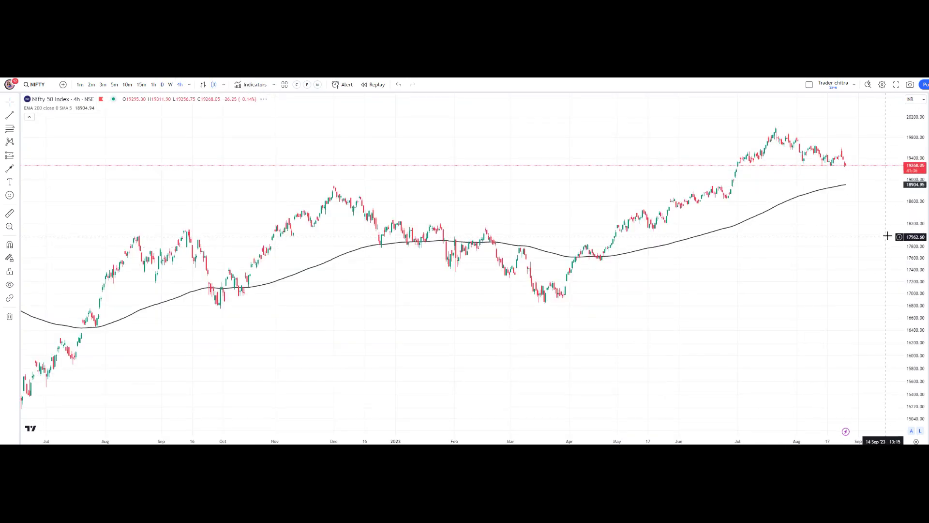
- Draw an arrow from below the candles up to the 200 EMA, pointing at the price crossing around 24 April 2023
{"action": "scroll", "coordinate": [867, 279], "scroll_direction": "up", "scroll_amount": 3}
{"action": "scroll", "coordinate": [866, 279], "scroll_direction": "down", "scroll_amount": 2}
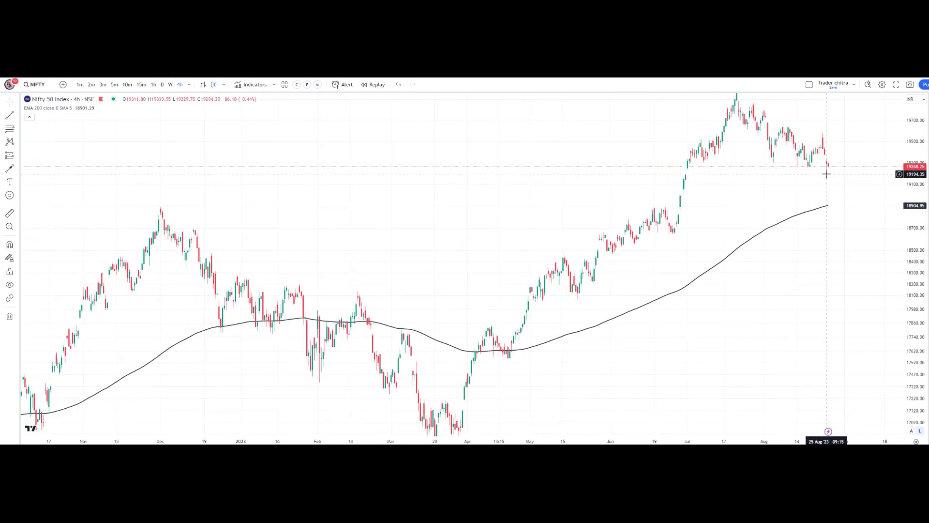
{"action": "scroll", "coordinate": [699, 325], "scroll_direction": "up", "scroll_amount": 3}
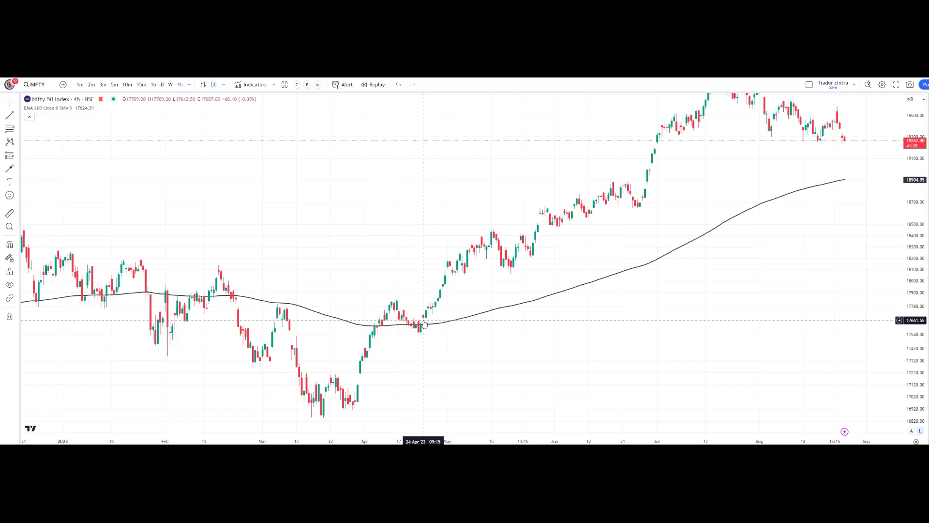
{"action": "scroll", "coordinate": [423, 321], "scroll_direction": "up", "scroll_amount": 3}
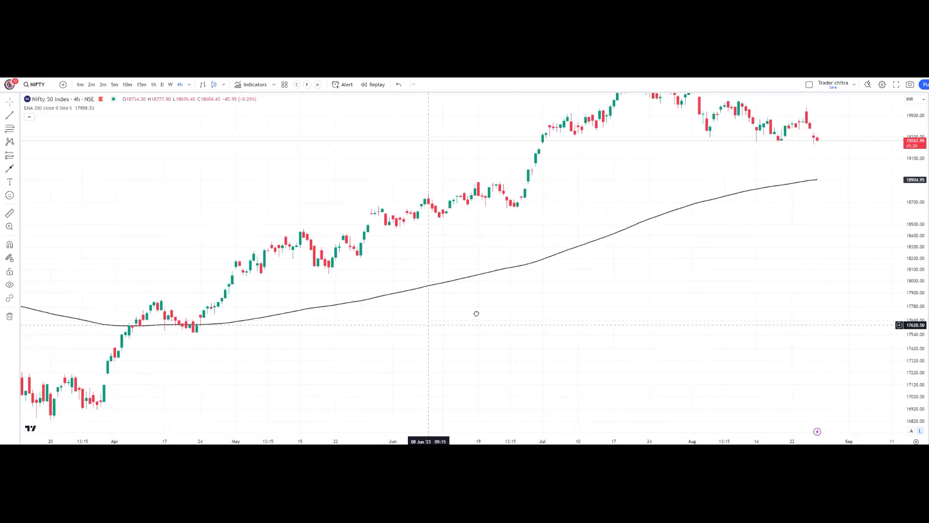
{"action": "left_click_drag", "start_coordinate": [431, 321], "coordinate": [883, 245]}
{"action": "left_click_drag", "start_coordinate": [922, 333], "coordinate": [914, 193]}
{"action": "scroll", "coordinate": [794, 304], "scroll_direction": "up", "scroll_amount": 3}
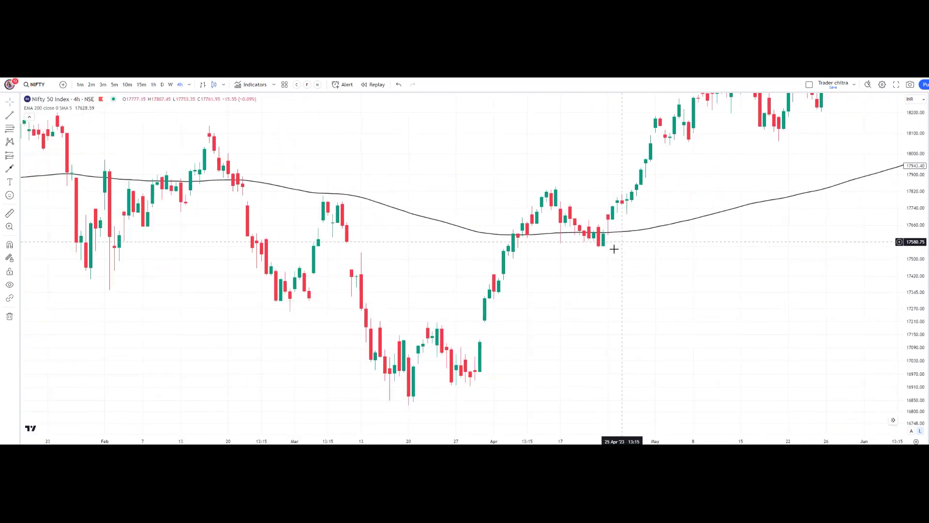
{"action": "left_click_drag", "start_coordinate": [608, 229], "coordinate": [533, 325]}
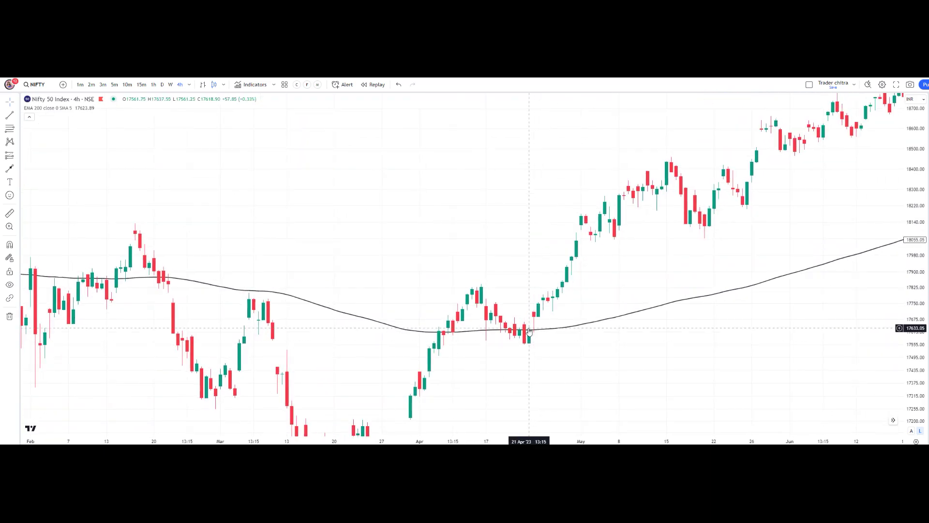
{"action": "left_click", "coordinate": [16, 171]}
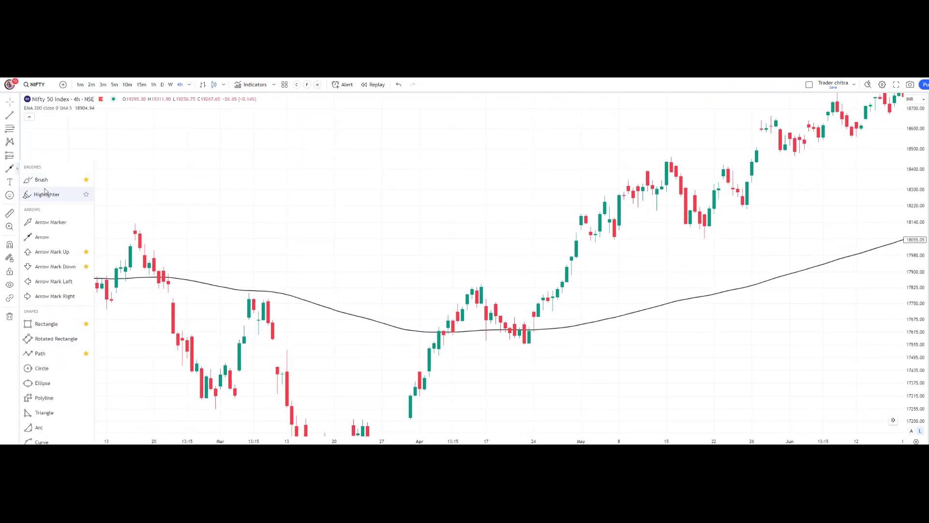
{"action": "left_click", "coordinate": [43, 237]}
{"action": "left_click_drag", "start_coordinate": [562, 398], "coordinate": [533, 329]}
- Examine the 4-hour price move relative to the 200 EMA from the marked April 2023 crossing through late August 2023
{"action": "scroll", "coordinate": [547, 330], "scroll_direction": "down", "scroll_amount": 5}
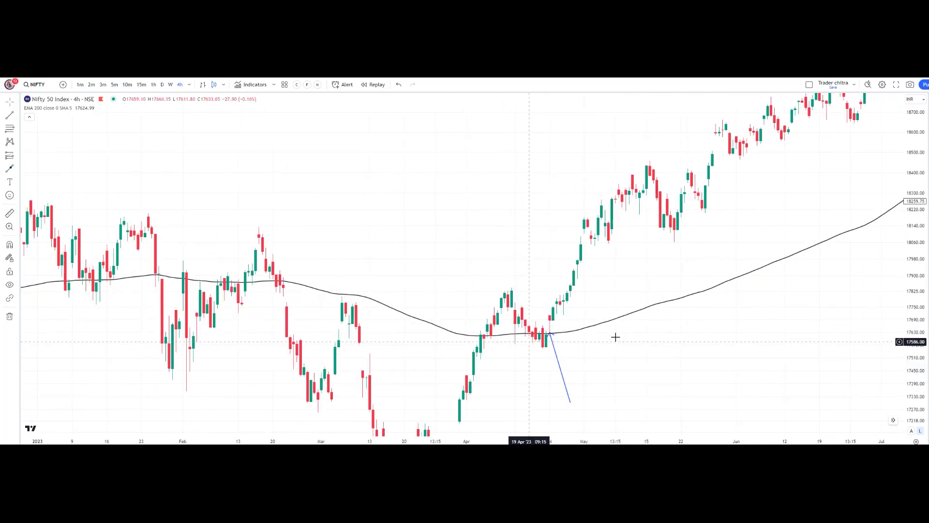
{"action": "left_click_drag", "start_coordinate": [918, 243], "coordinate": [919, 295]}
{"action": "left_click_drag", "start_coordinate": [650, 282], "coordinate": [625, 322]}
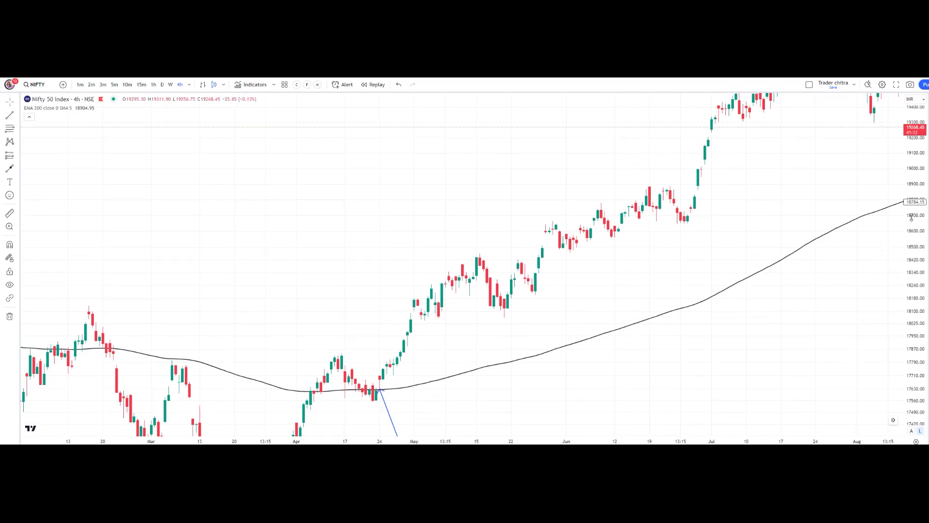
{"action": "left_click_drag", "start_coordinate": [909, 219], "coordinate": [910, 293]}
{"action": "scroll", "coordinate": [625, 264], "scroll_direction": "right", "scroll_amount": 3}
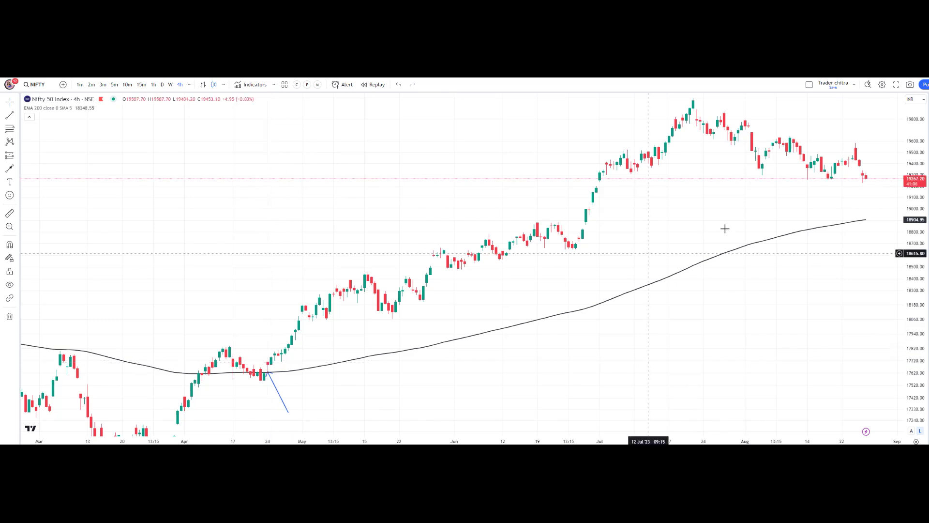
- Set the chart to the 1-hour timeframe and load the RELIANCE INDS stock from NSE
{"action": "scroll", "coordinate": [733, 249], "scroll_direction": "right", "scroll_amount": 1}
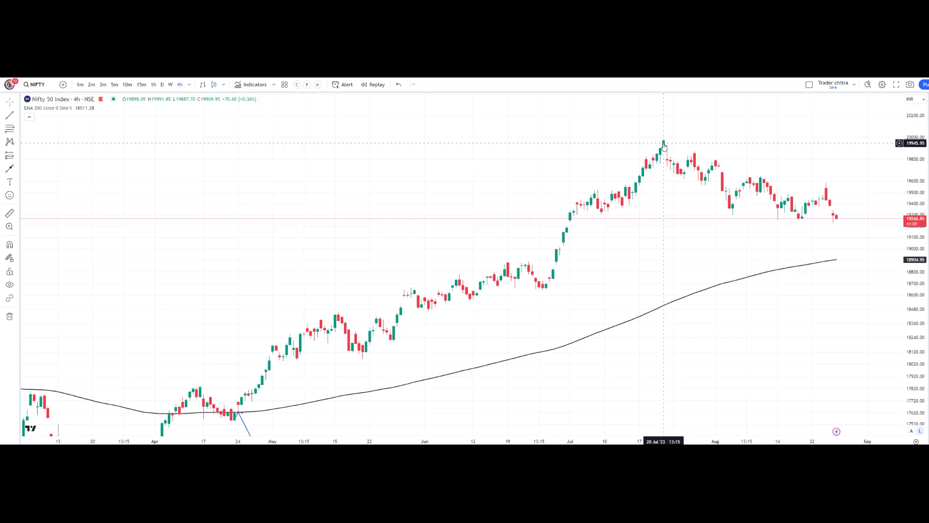
{"action": "scroll", "coordinate": [660, 253], "scroll_direction": "left", "scroll_amount": 3}
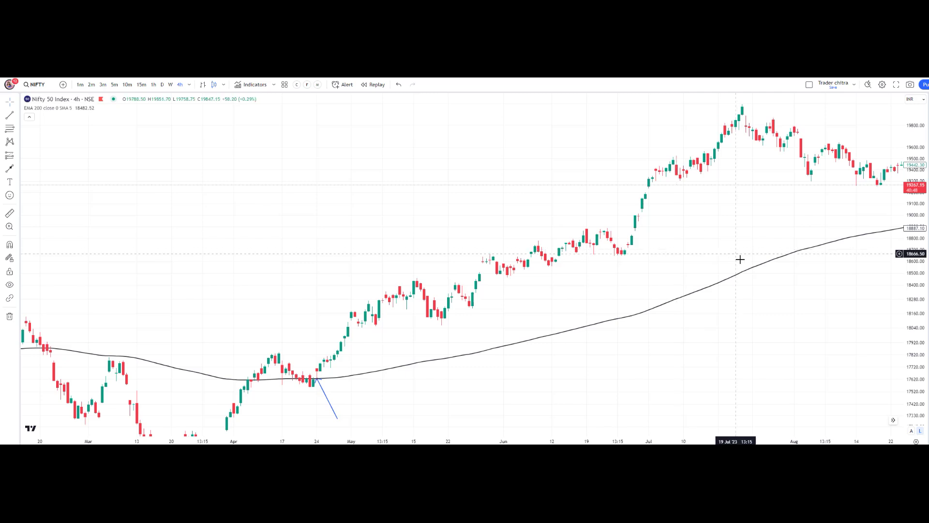
{"action": "scroll", "coordinate": [495, 231], "scroll_direction": "down", "scroll_amount": 2}
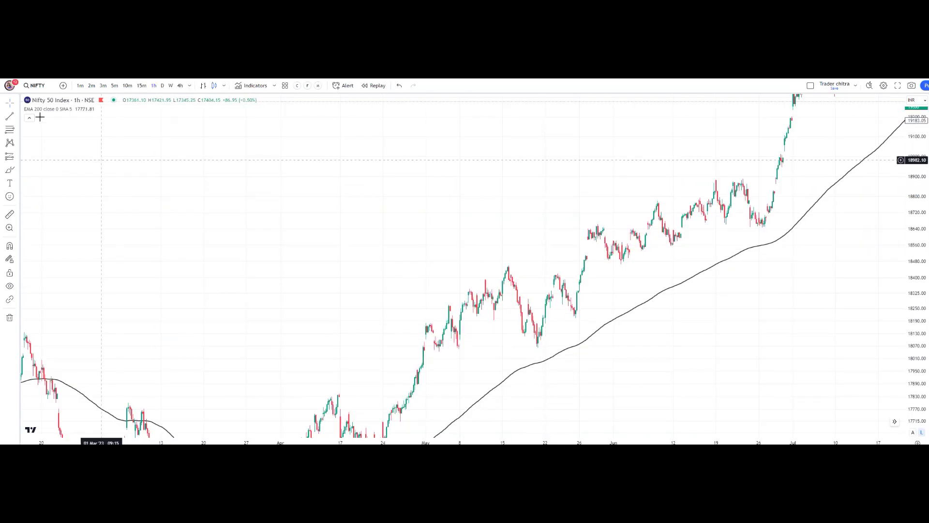
{"action": "left_click", "coordinate": [30, 85]}
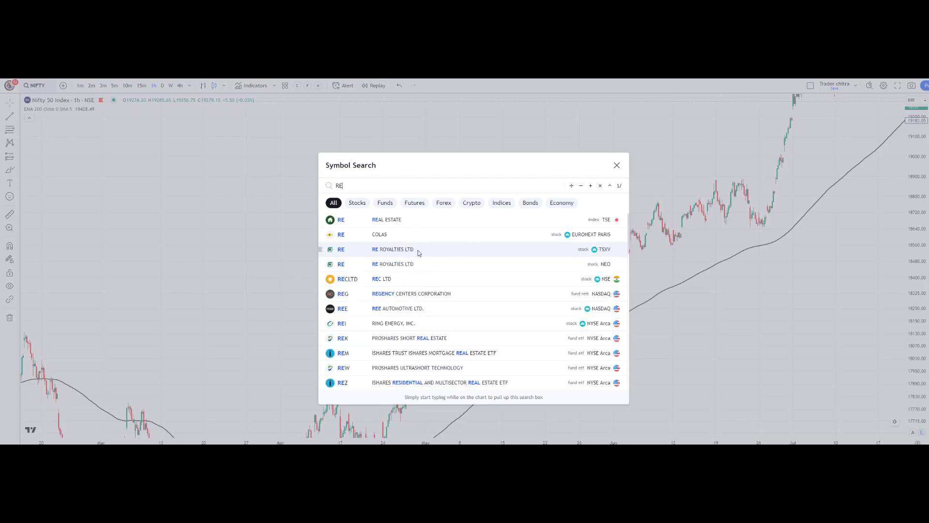
{"action": "type", "text": "RELI"}
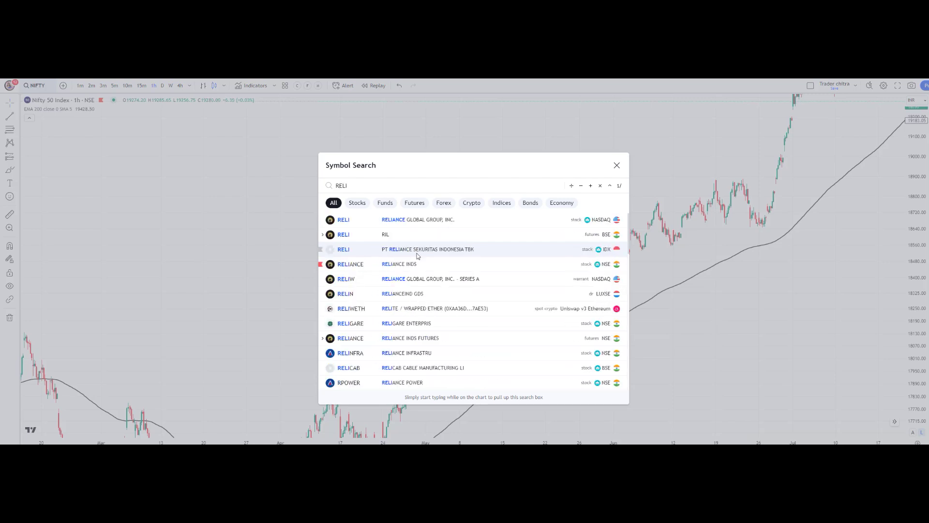
{"action": "left_click", "coordinate": [416, 265]}
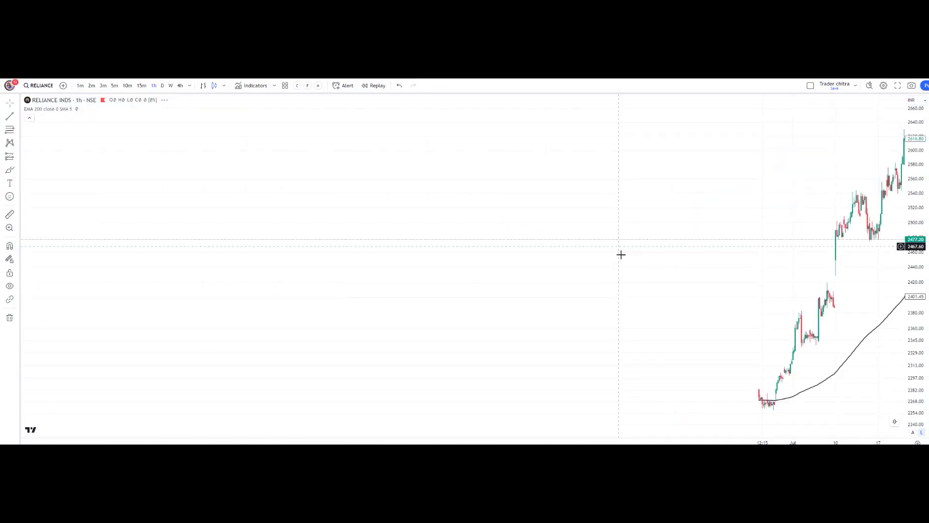
- Examine the 1-hour Reliance candles against the 200 EMA from the late June 2023 touch through late August
{"action": "left_click_drag", "start_coordinate": [390, 307], "coordinate": [290, 276]}
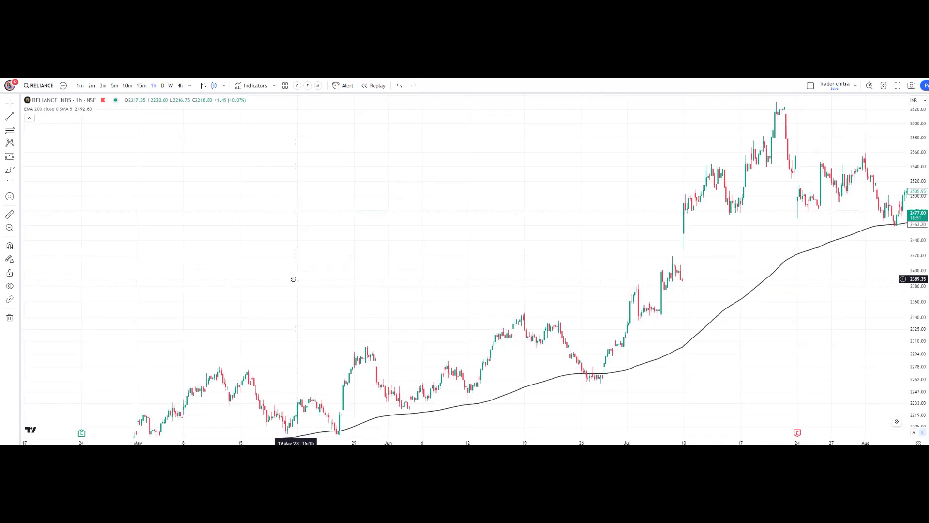
{"action": "left_click_drag", "start_coordinate": [633, 369], "coordinate": [591, 293]}
{"action": "scroll", "coordinate": [592, 292], "scroll_direction": "up", "scroll_amount": 5}
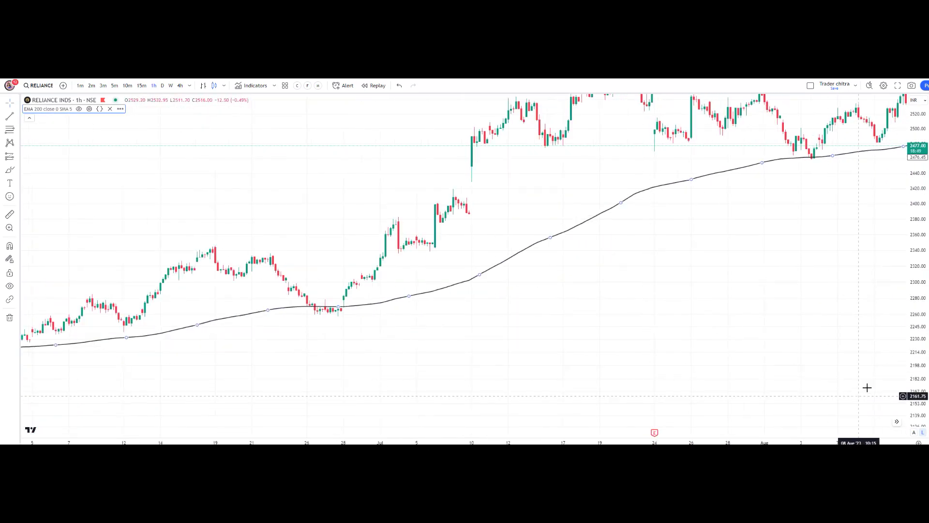
{"action": "left_click_drag", "start_coordinate": [920, 378], "coordinate": [920, 286]}
{"action": "scroll", "coordinate": [796, 328], "scroll_direction": "down", "scroll_amount": 2}
{"action": "left_click_drag", "start_coordinate": [768, 324], "coordinate": [596, 410]}
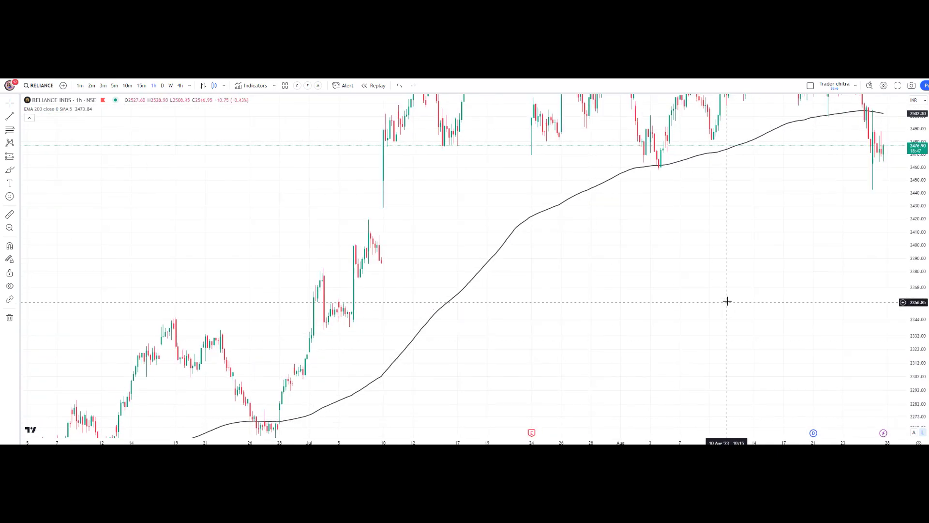
{"action": "left_click_drag", "start_coordinate": [812, 248], "coordinate": [682, 325]}
{"action": "scroll", "coordinate": [712, 247], "scroll_direction": "right", "scroll_amount": 5}
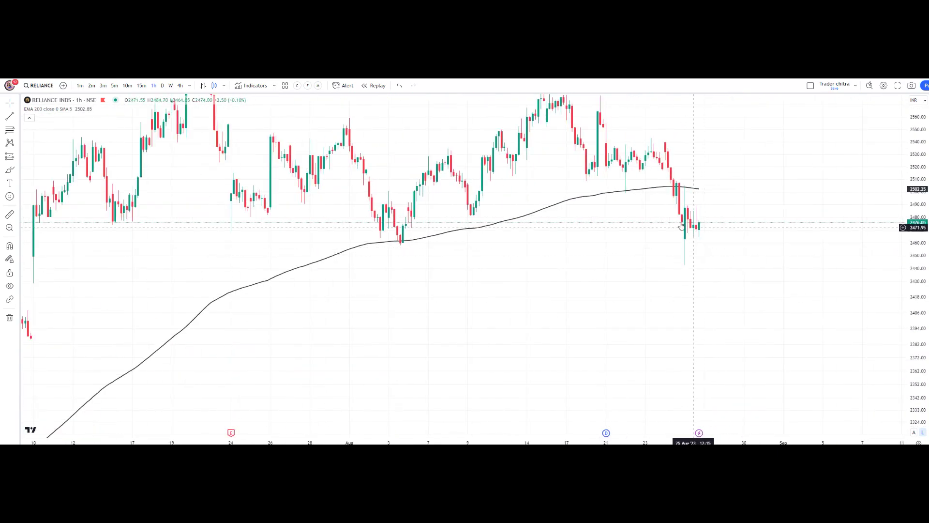
- Examine the 1-hour Reliance pullbacks to the 200 EMA around 3 and 22 August 2023 and the move around 25 August
{"action": "scroll", "coordinate": [464, 280], "scroll_direction": "up", "scroll_amount": 4}
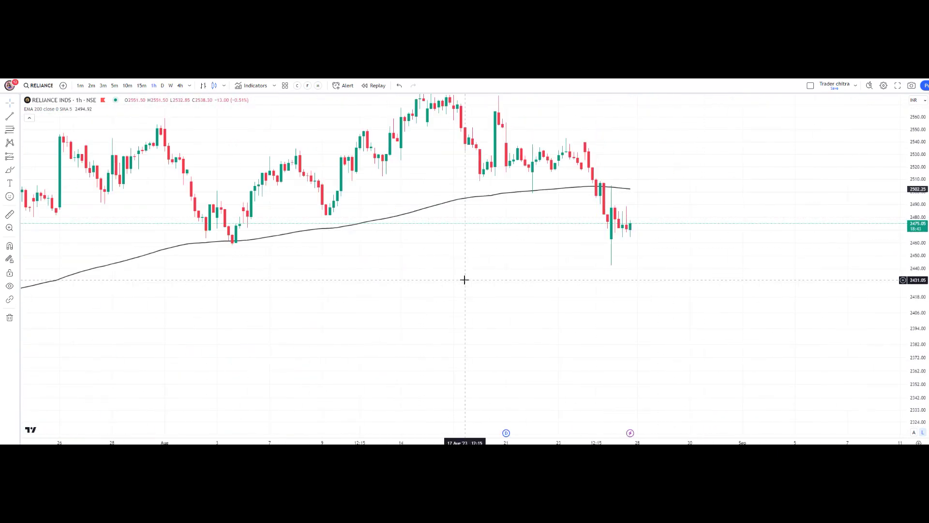
{"action": "left_click_drag", "start_coordinate": [506, 253], "coordinate": [680, 261]}
{"action": "scroll", "coordinate": [615, 282], "scroll_direction": "down", "scroll_amount": 3}
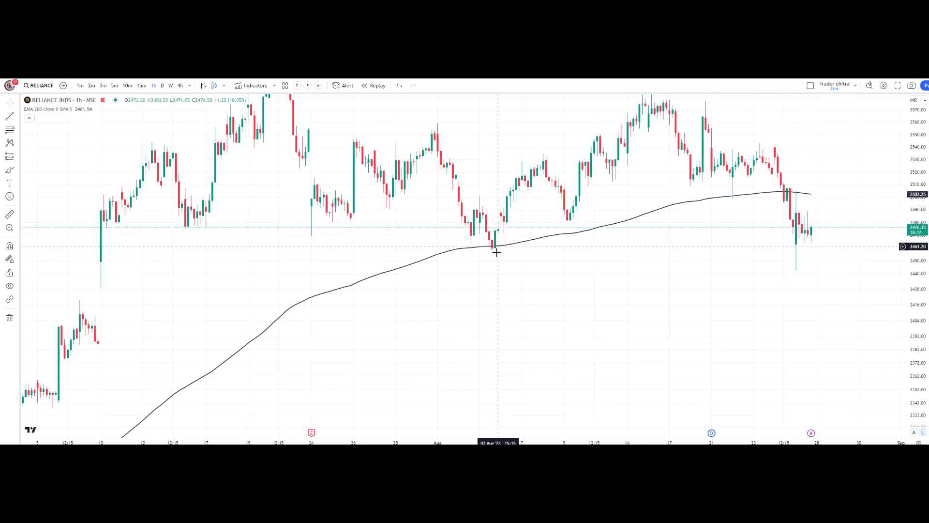
{"action": "scroll", "coordinate": [508, 339], "scroll_direction": "up", "scroll_amount": 2}
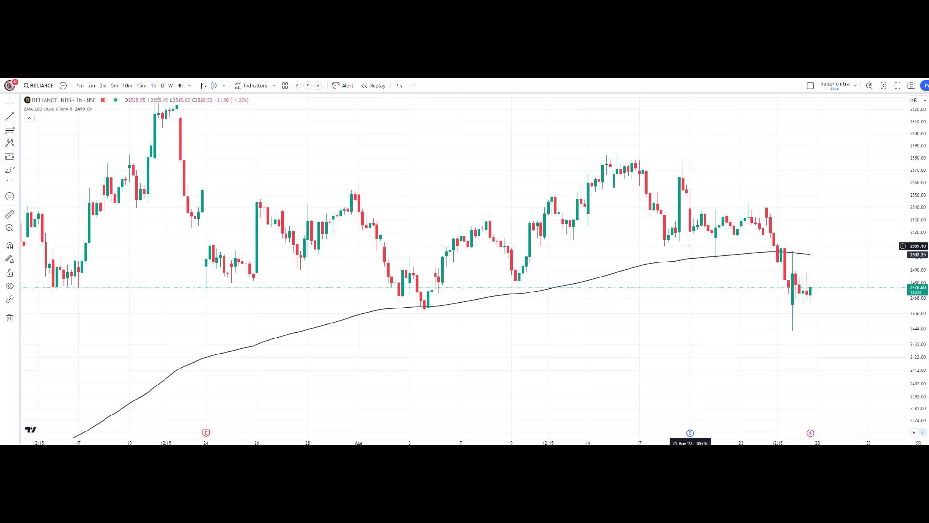
{"action": "left_click_drag", "start_coordinate": [690, 247], "coordinate": [611, 264]}
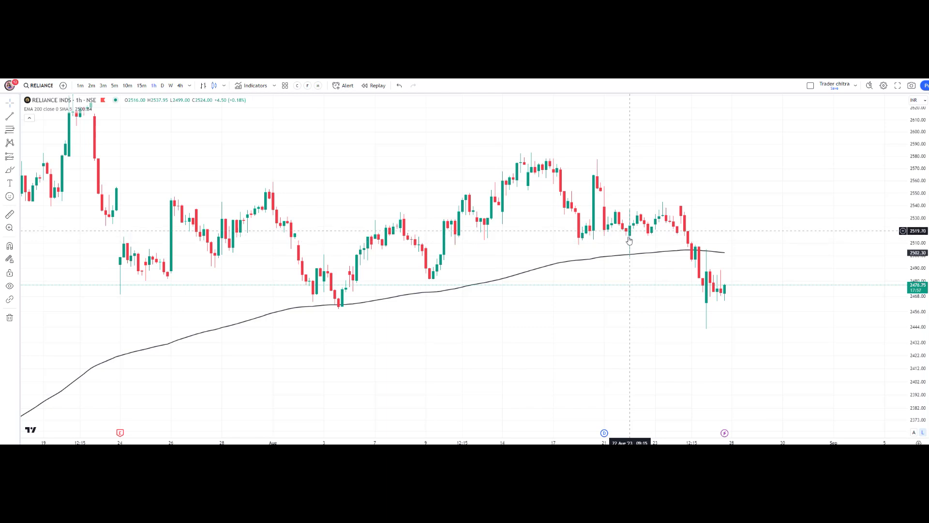
{"action": "left_click_drag", "start_coordinate": [924, 334], "coordinate": [927, 255]}
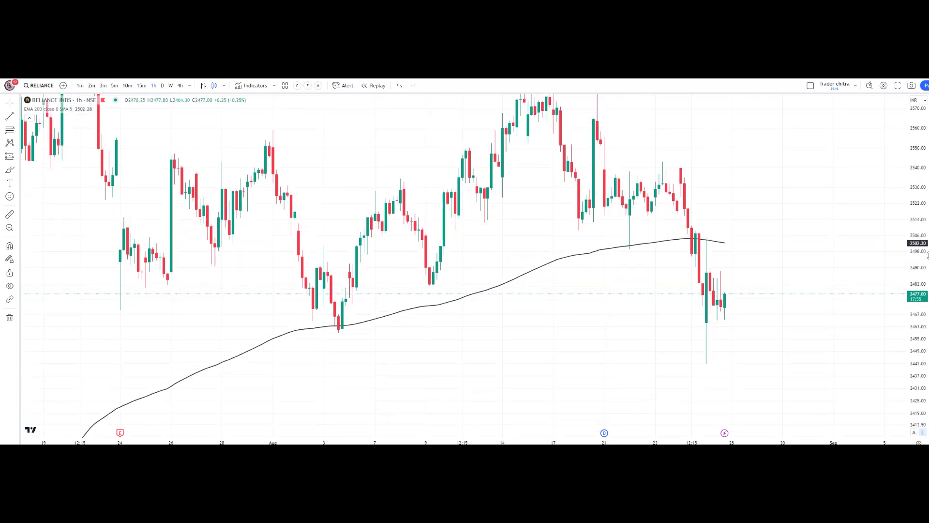
{"action": "scroll", "coordinate": [701, 276], "scroll_direction": "up", "scroll_amount": 2}
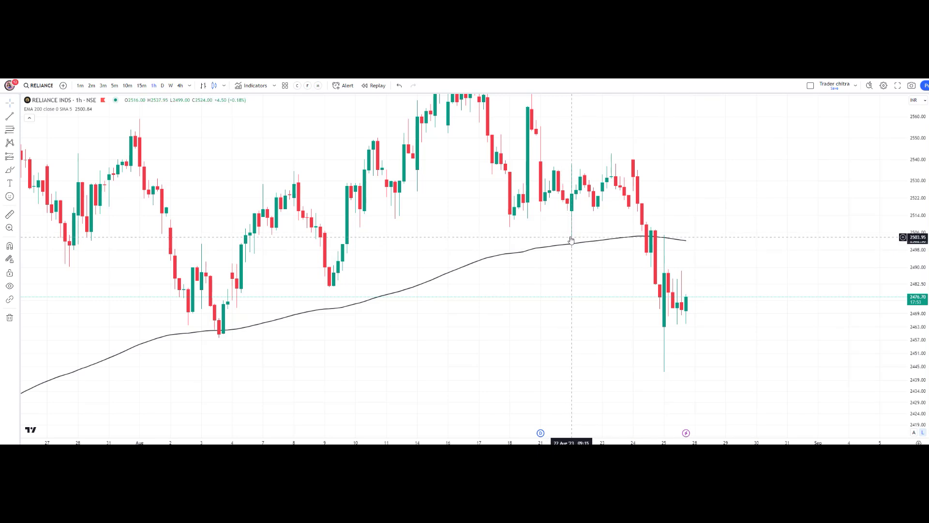
{"action": "left_click_drag", "start_coordinate": [610, 248], "coordinate": [574, 247]}
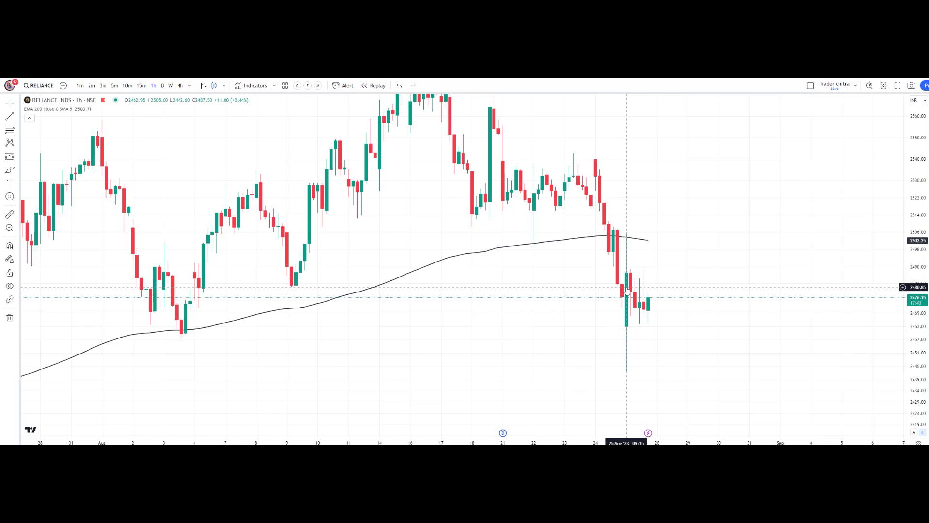
- Review the 1-hour Reliance move above the 200 EMA from its late June 2023 crossing through July and August
{"action": "left_click_drag", "start_coordinate": [433, 321], "coordinate": [810, 295]}
{"action": "left_click_drag", "start_coordinate": [926, 256], "coordinate": [924, 379]}
{"action": "scroll", "coordinate": [721, 306], "scroll_direction": "down", "scroll_amount": 7}
{"action": "left_click_drag", "start_coordinate": [502, 313], "coordinate": [532, 150]}
{"action": "scroll", "coordinate": [512, 339], "scroll_direction": "right", "scroll_amount": 10}
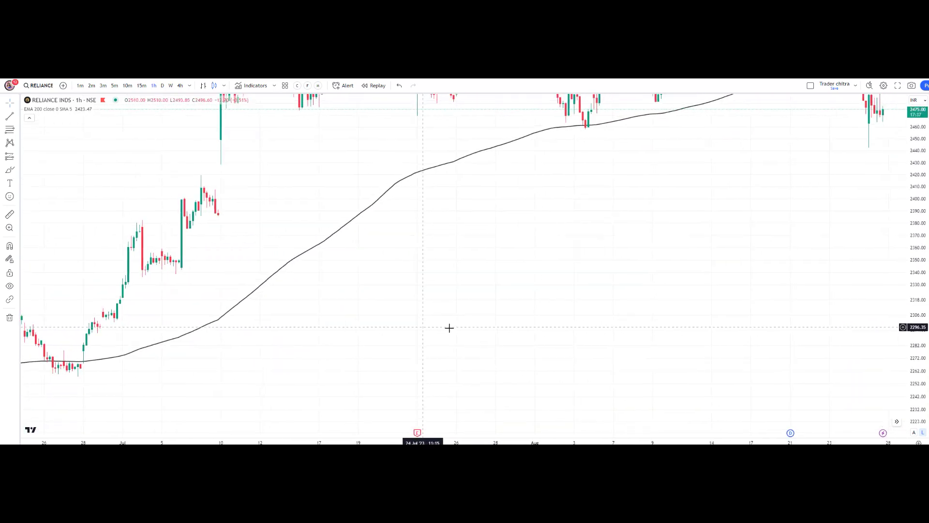
{"action": "left_click_drag", "start_coordinate": [625, 330], "coordinate": [624, 334]}
{"action": "left_click_drag", "start_coordinate": [427, 242], "coordinate": [323, 243]}
{"action": "left_click_drag", "start_coordinate": [519, 300], "coordinate": [640, 311]}
- Switch the Reliance chart from the 1-hour to the 15-minute timeframe
{"action": "left_click", "coordinate": [141, 86]}
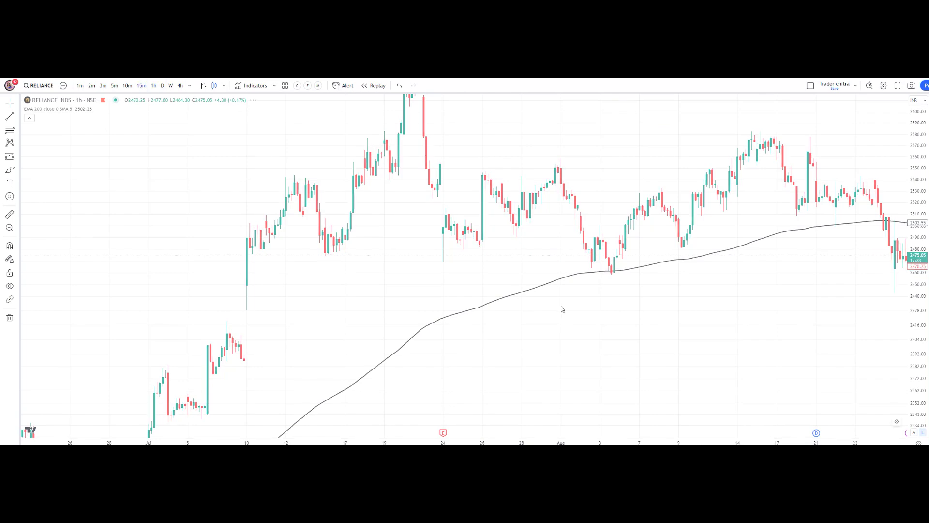
{"action": "left_click_drag", "start_coordinate": [600, 297], "coordinate": [573, 274]}
{"action": "scroll", "coordinate": [531, 301], "scroll_direction": "right", "scroll_amount": 5}
{"action": "scroll", "coordinate": [510, 213], "scroll_direction": "left", "scroll_amount": 4}
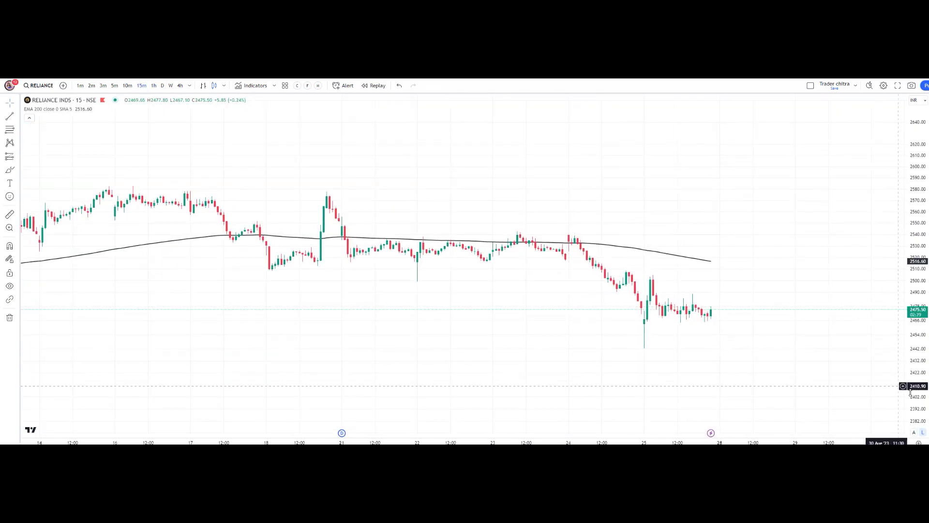
{"action": "left_click_drag", "start_coordinate": [918, 384], "coordinate": [918, 331]}
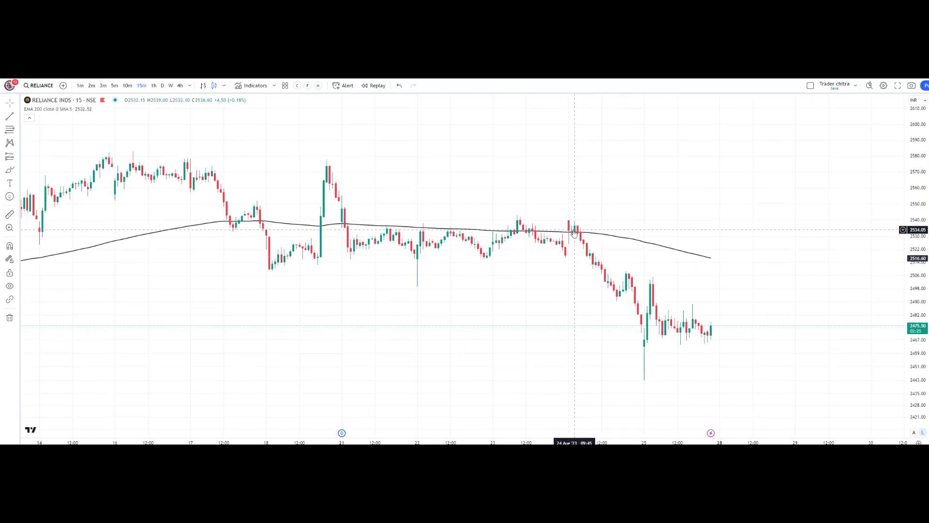
- Examine the 15-minute Reliance crossings of the 200 EMA, from 24 August 2023 back to the start of August
{"action": "scroll", "coordinate": [574, 232], "scroll_direction": "up", "scroll_amount": 2}
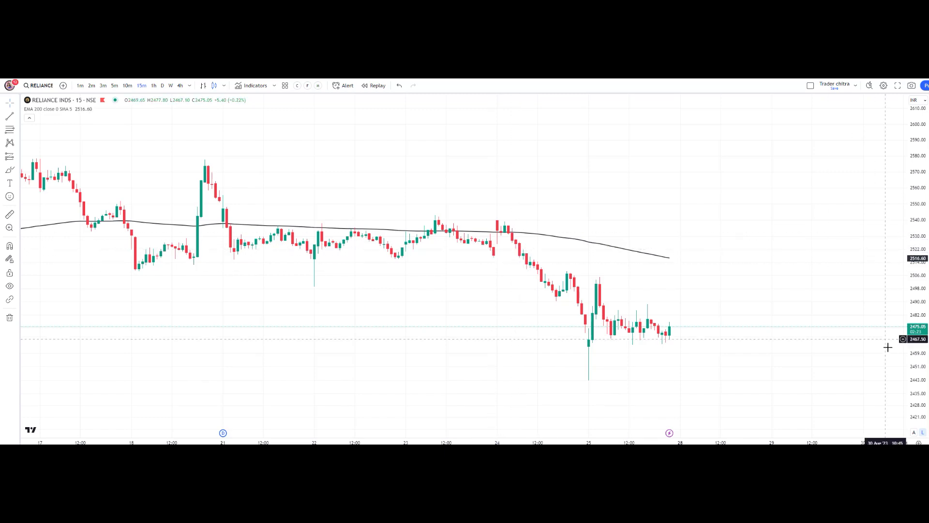
{"action": "scroll", "coordinate": [668, 279], "scroll_direction": "up", "scroll_amount": 3}
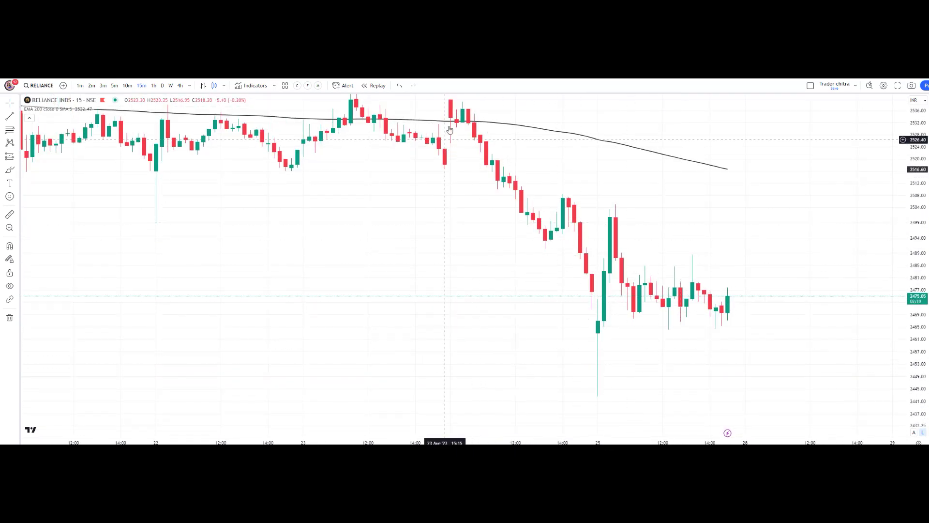
{"action": "scroll", "coordinate": [485, 211], "scroll_direction": "down", "scroll_amount": 3}
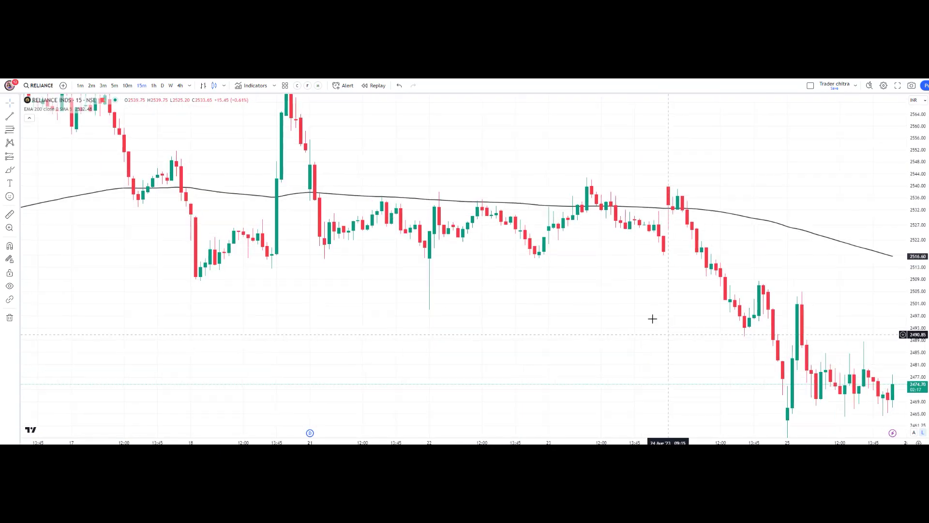
{"action": "scroll", "coordinate": [667, 332], "scroll_direction": "down", "scroll_amount": 2}
{"action": "left_click_drag", "start_coordinate": [495, 272], "coordinate": [663, 328]}
{"action": "left_click_drag", "start_coordinate": [337, 332], "coordinate": [675, 240]}
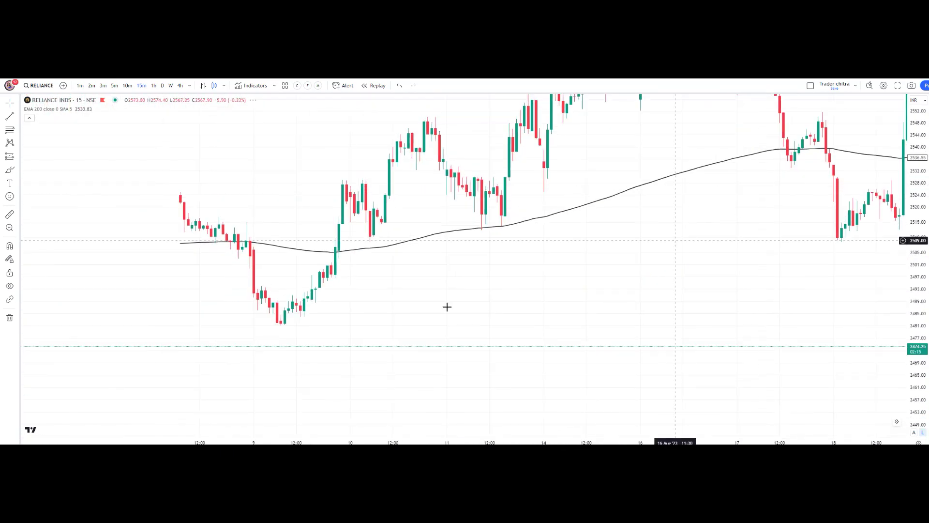
{"action": "left_click_drag", "start_coordinate": [447, 306], "coordinate": [597, 354]}
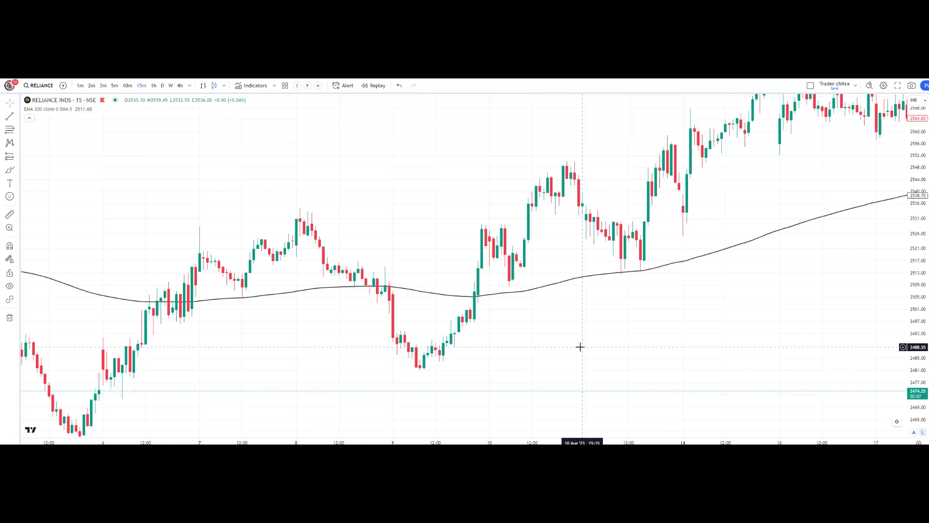
{"action": "left_click_drag", "start_coordinate": [912, 216], "coordinate": [912, 294]}
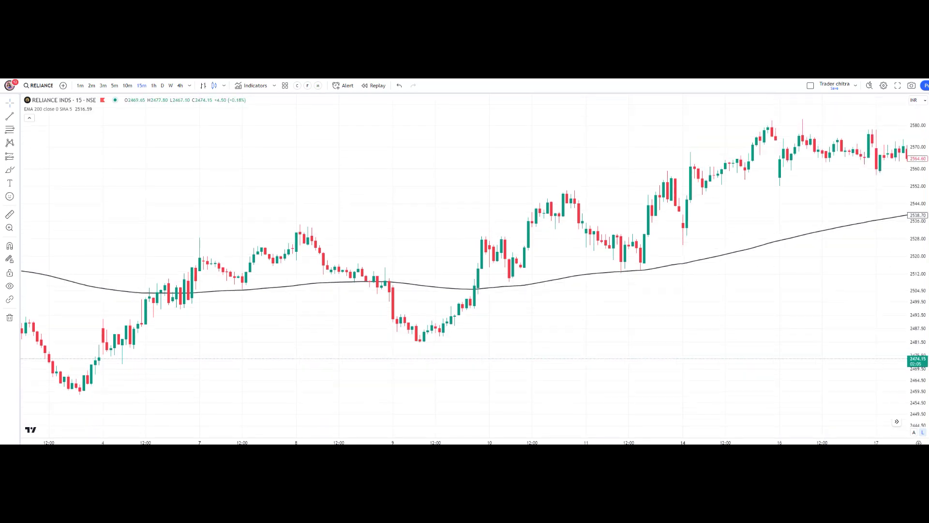
{"action": "left_click_drag", "start_coordinate": [348, 377], "coordinate": [637, 353]}
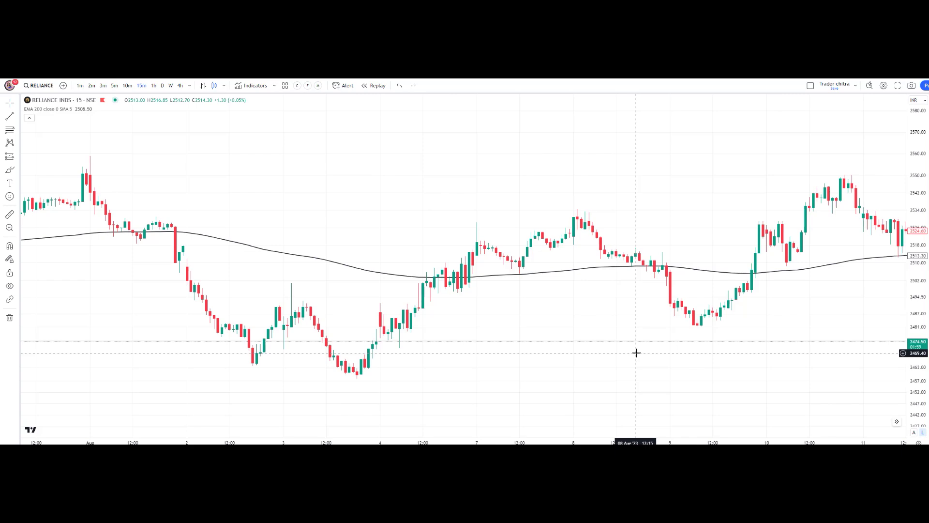
- Switch the Reliance chart to the 5-minute timeframe and view the 24 August 2023 EMA crossing
{"action": "left_click", "coordinate": [114, 86]}
{"action": "left_click_drag", "start_coordinate": [726, 309], "coordinate": [291, 305]}
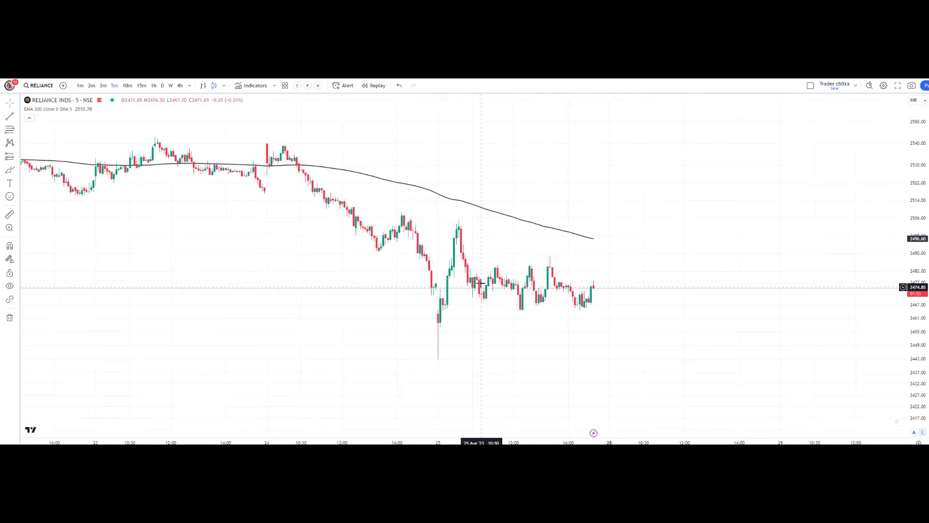
{"action": "left_click_drag", "start_coordinate": [298, 219], "coordinate": [522, 243]}
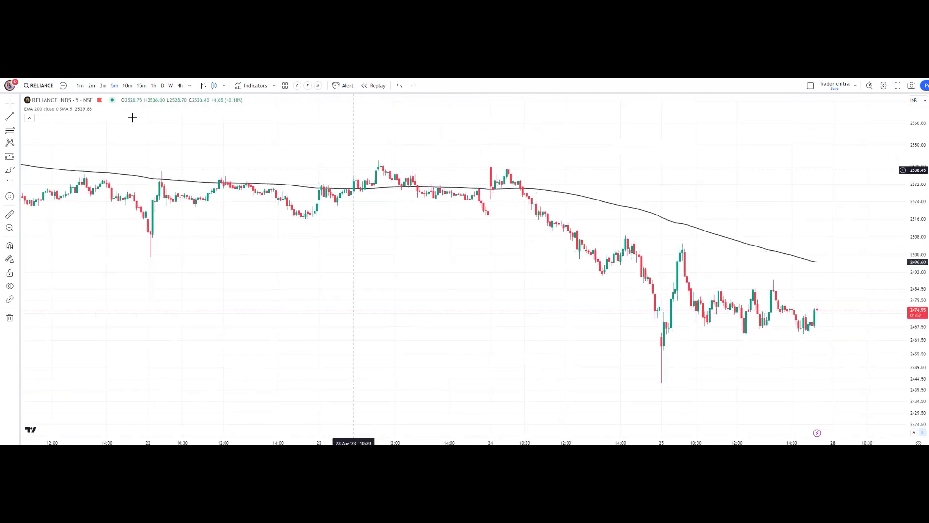
- Switch the Reliance chart to the 3-minute timeframe and inspect the price crossing the 200 EMA on 24 August 2023
{"action": "left_click", "coordinate": [103, 86]}
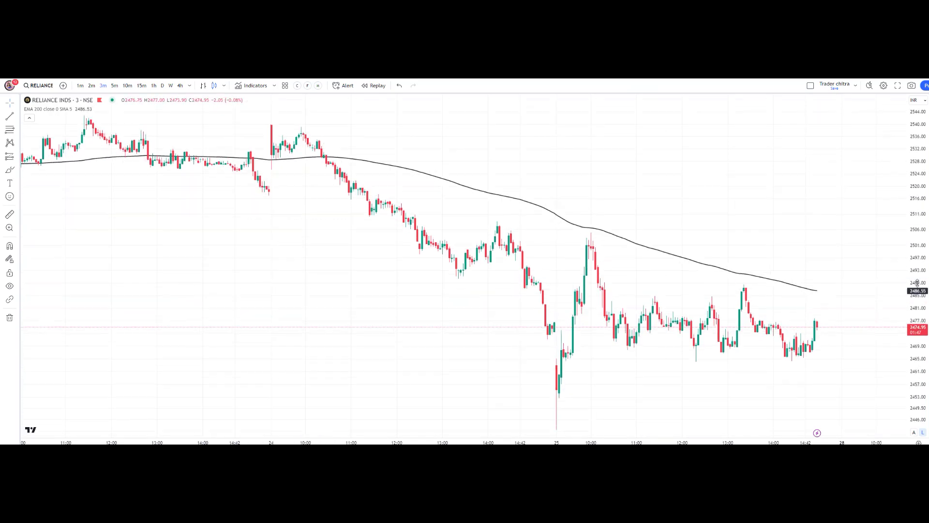
{"action": "scroll", "coordinate": [358, 283], "scroll_direction": "up", "scroll_amount": 4}
{"action": "left_click_drag", "start_coordinate": [268, 291], "coordinate": [629, 315]}
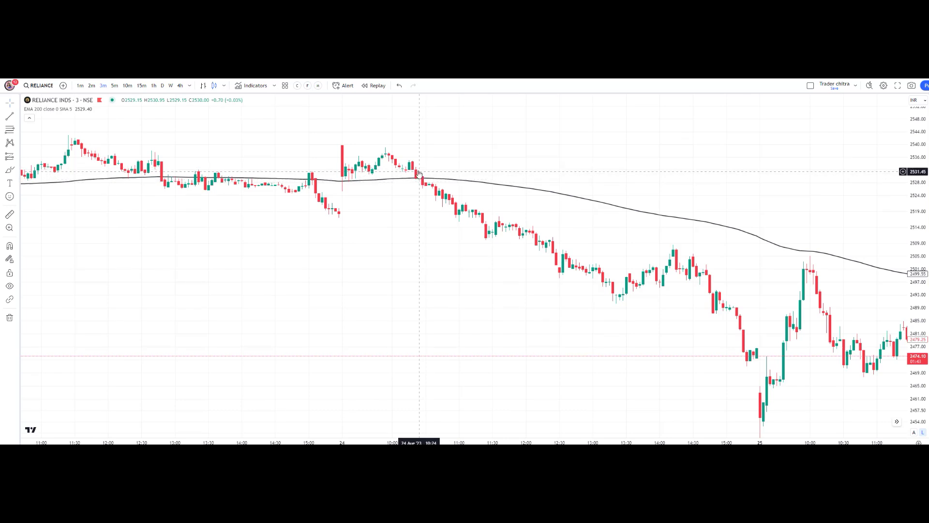
- Search for NIFTY and load the Nifty 50 index from NSE in place of Reliance
{"action": "left_click", "coordinate": [31, 90]}
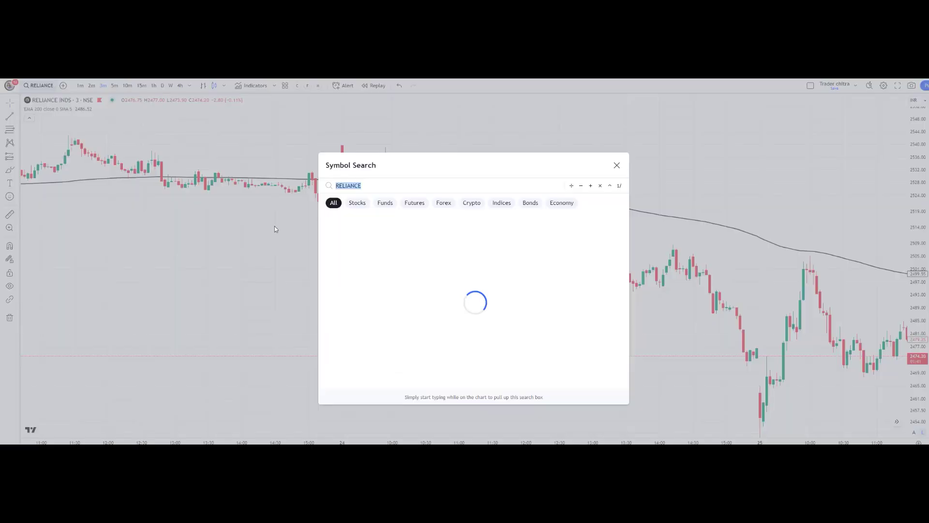
{"action": "type", "text": "NIFTY"}
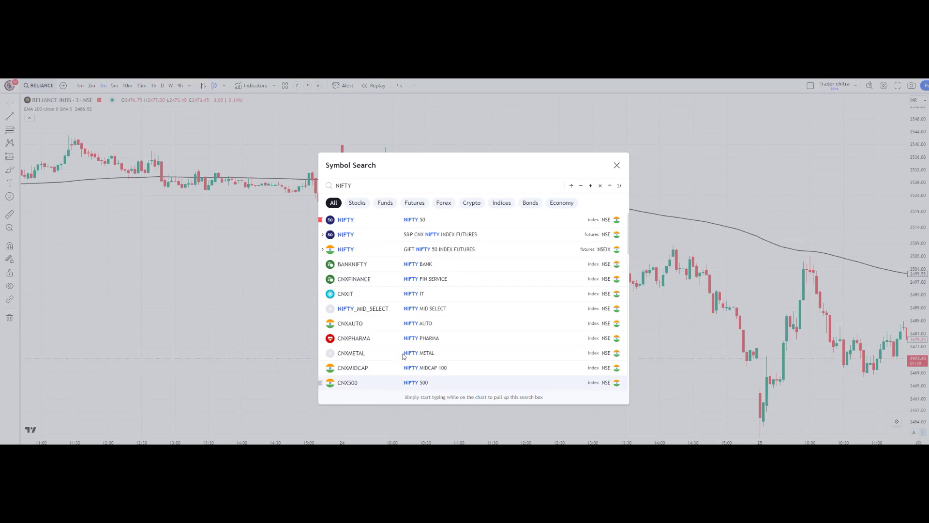
{"action": "left_click", "coordinate": [398, 223]}
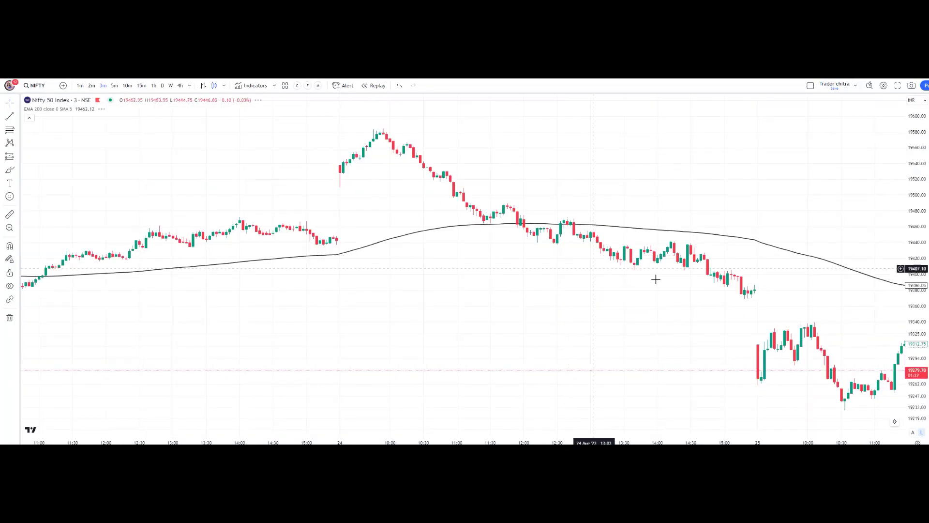
- Examine the 3-minute Nifty 50 price crossings of the 200 EMA around 24 August 2023, and switch the chart to the 5-minute timeframe
{"action": "scroll", "coordinate": [580, 276], "scroll_direction": "up", "scroll_amount": 3}
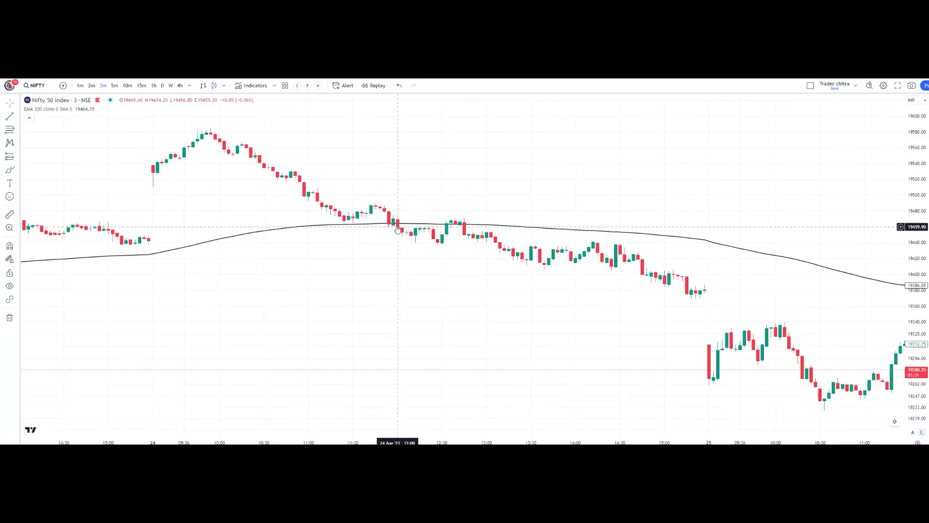
{"action": "left_click_drag", "start_coordinate": [919, 318], "coordinate": [919, 251]}
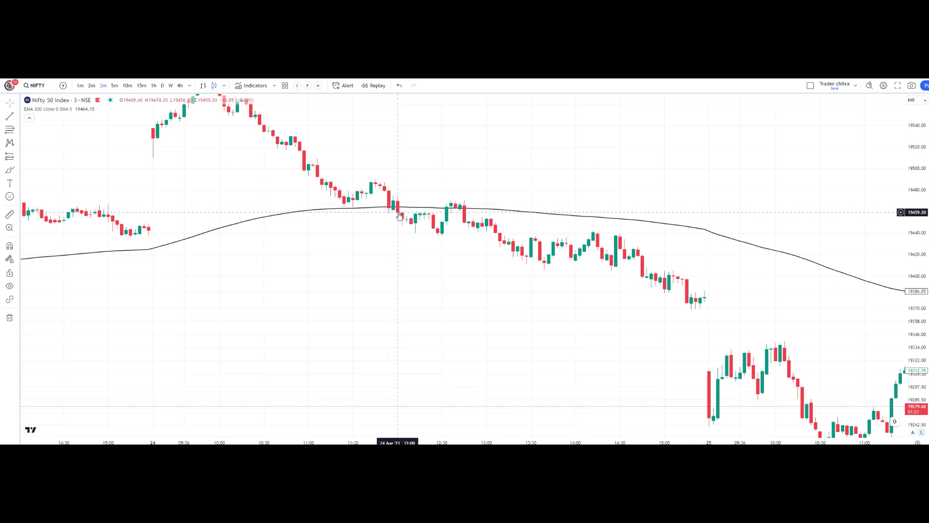
{"action": "scroll", "coordinate": [445, 234], "scroll_direction": "down", "scroll_amount": 2}
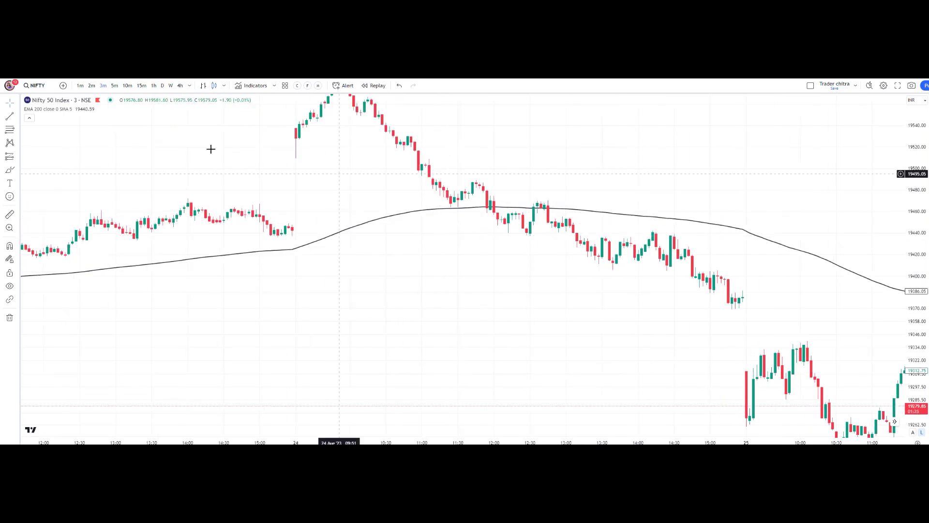
{"action": "left_click_drag", "start_coordinate": [508, 305], "coordinate": [289, 247]}
{"action": "left_click_drag", "start_coordinate": [572, 315], "coordinate": [669, 375]}
{"action": "left_click_drag", "start_coordinate": [315, 223], "coordinate": [677, 232]}
{"action": "left_click_drag", "start_coordinate": [381, 274], "coordinate": [734, 252]}
{"action": "scroll", "coordinate": [540, 258], "scroll_direction": "down", "scroll_amount": 3}
{"action": "left_click", "coordinate": [114, 86]}
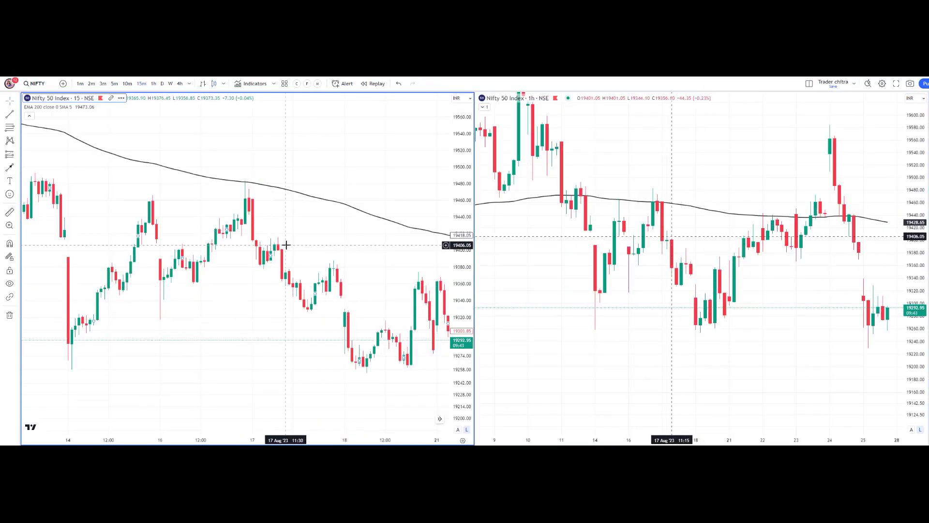
- Draw an arrow on the 15-minute Nifty 50 chart from about 19,527 down to 19,482, pointing at the 200 EMA touch of 16 August 2023
{"action": "left_click", "coordinate": [628, 286]}
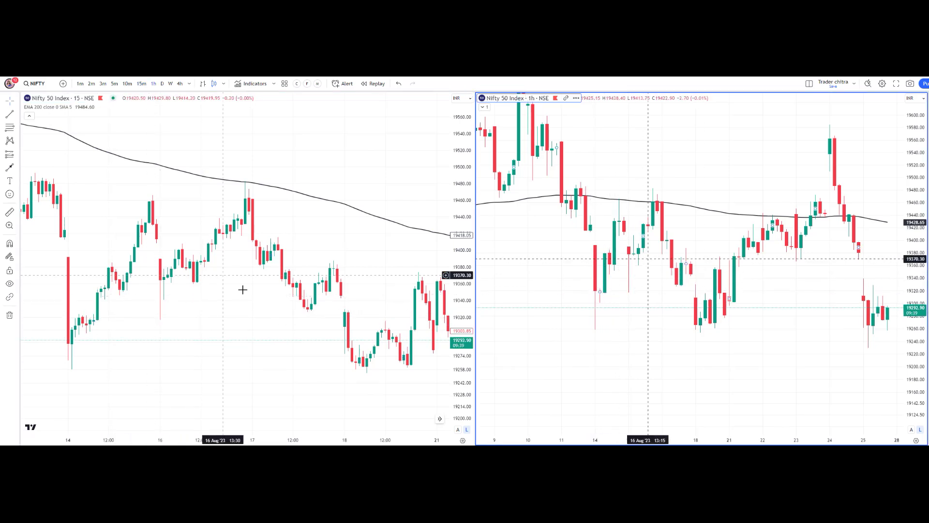
{"action": "scroll", "coordinate": [187, 257], "scroll_direction": "up", "scroll_amount": 2}
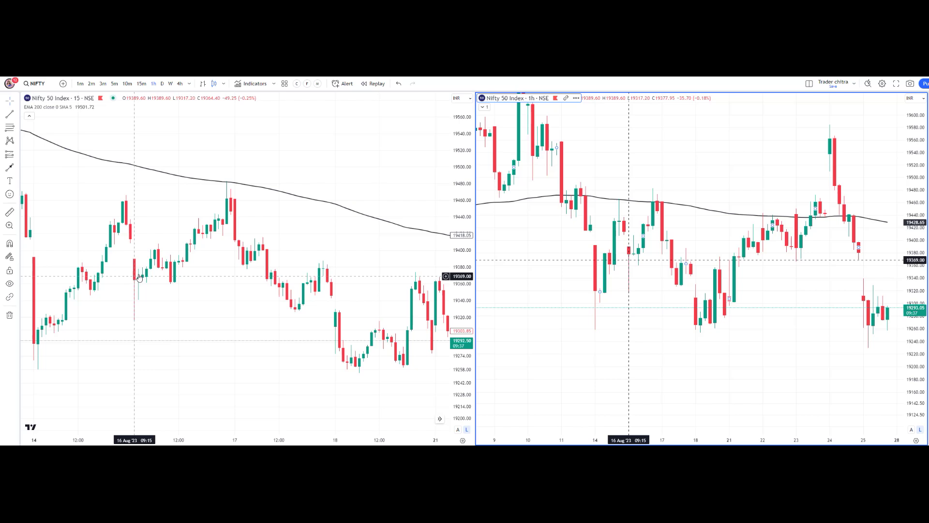
{"action": "left_click", "coordinate": [227, 189]}
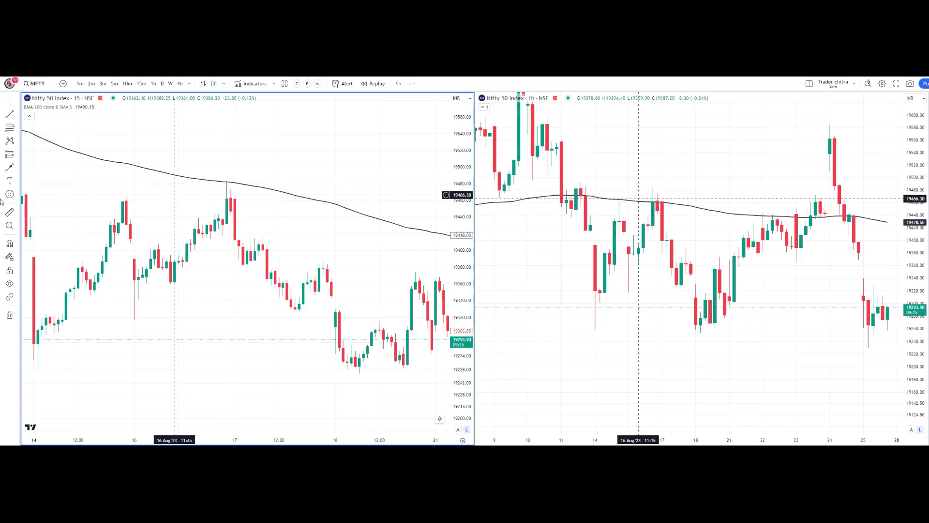
{"action": "left_click", "coordinate": [17, 168]}
{"action": "left_click", "coordinate": [42, 236]}
{"action": "left_click", "coordinate": [347, 144]}
{"action": "left_click", "coordinate": [239, 181]}
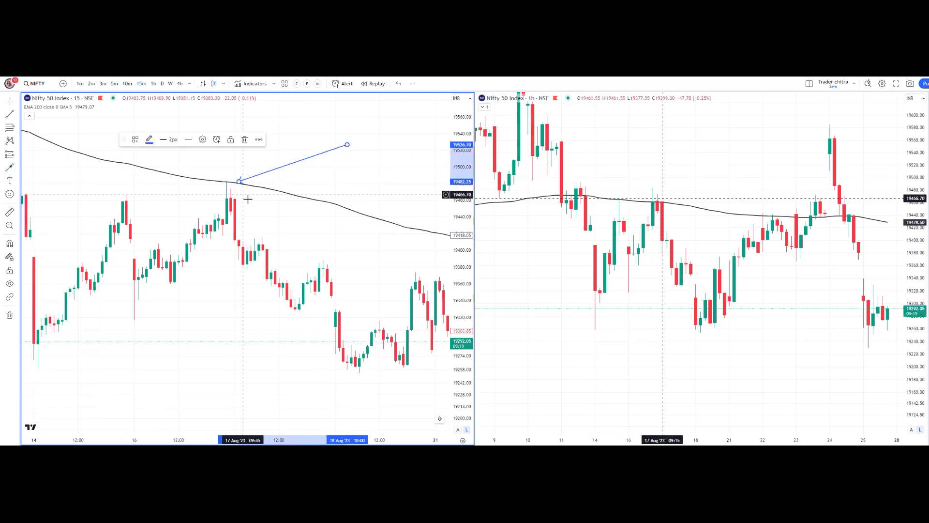
{"action": "left_click", "coordinate": [254, 215]}
- Examine the 15-minute Nifty 50 price action before and after the arrow-marked 200 EMA touch, from 10 to 21 August 2023
{"action": "scroll", "coordinate": [263, 234], "scroll_direction": "up", "scroll_amount": 3}
{"action": "left_click_drag", "start_coordinate": [244, 245], "coordinate": [484, 253]}
{"action": "scroll", "coordinate": [387, 256], "scroll_direction": "down", "scroll_amount": 3}
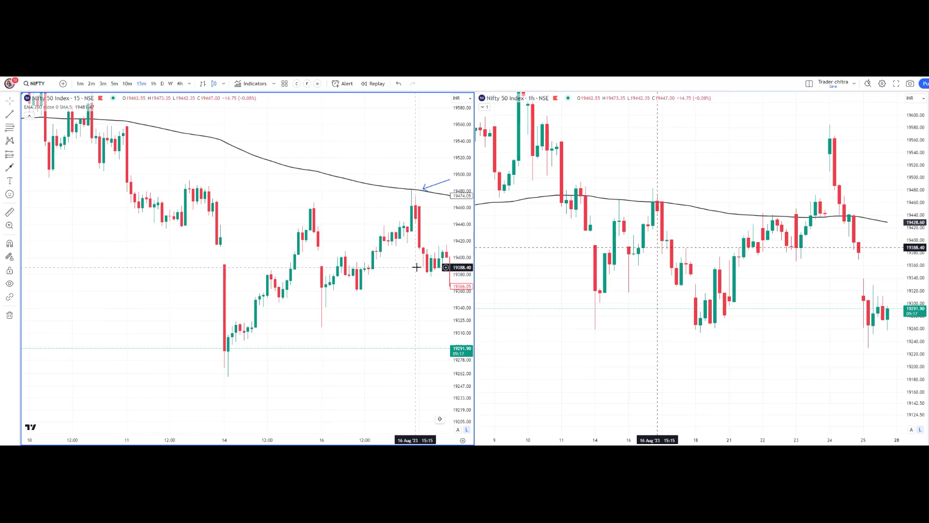
{"action": "left_click_drag", "start_coordinate": [410, 265], "coordinate": [232, 264]}
{"action": "left_click_drag", "start_coordinate": [462, 348], "coordinate": [464, 274]}
{"action": "scroll", "coordinate": [179, 174], "scroll_direction": "up", "scroll_amount": 3}
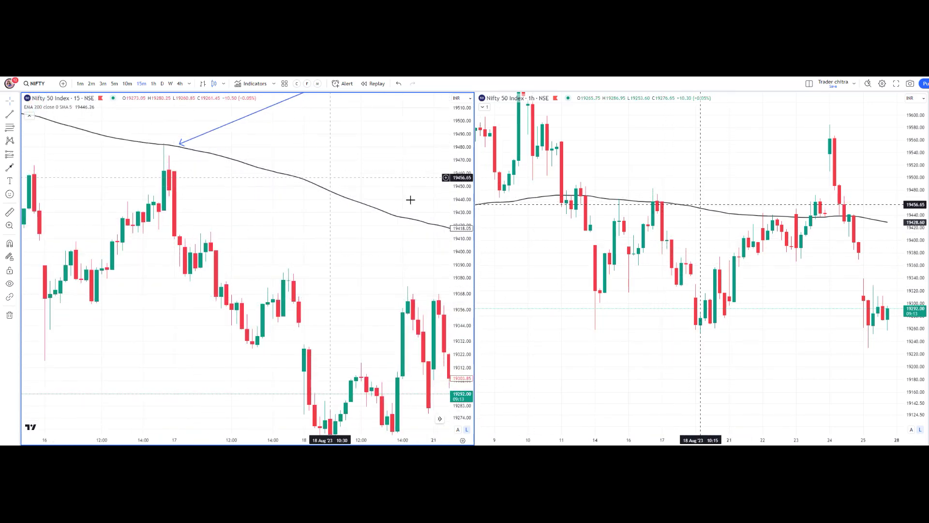
{"action": "left_click_drag", "start_coordinate": [462, 220], "coordinate": [464, 261]}
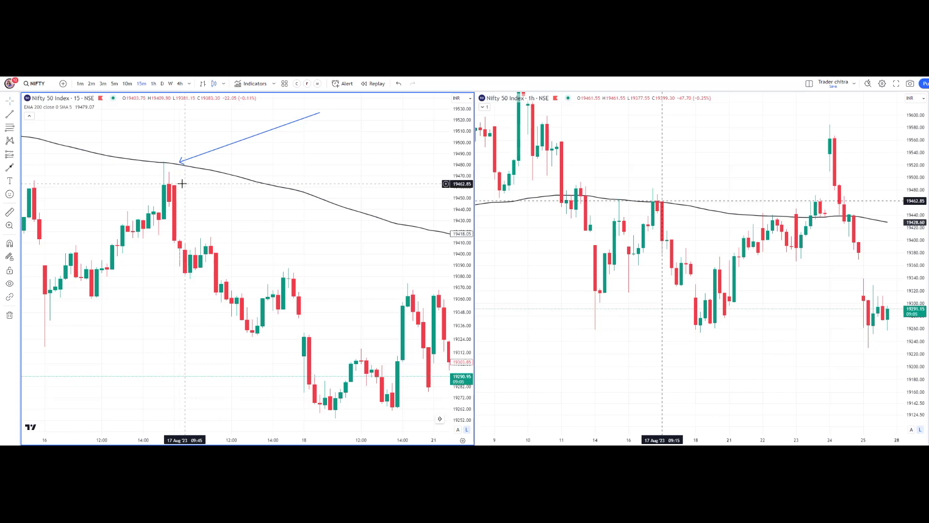
- Compare the 200 EMA rejection of 16 August 2023 on the 1-hour and 15-minute Nifty 50 charts and follow the decline to 18 August
{"action": "left_click", "coordinate": [683, 224]}
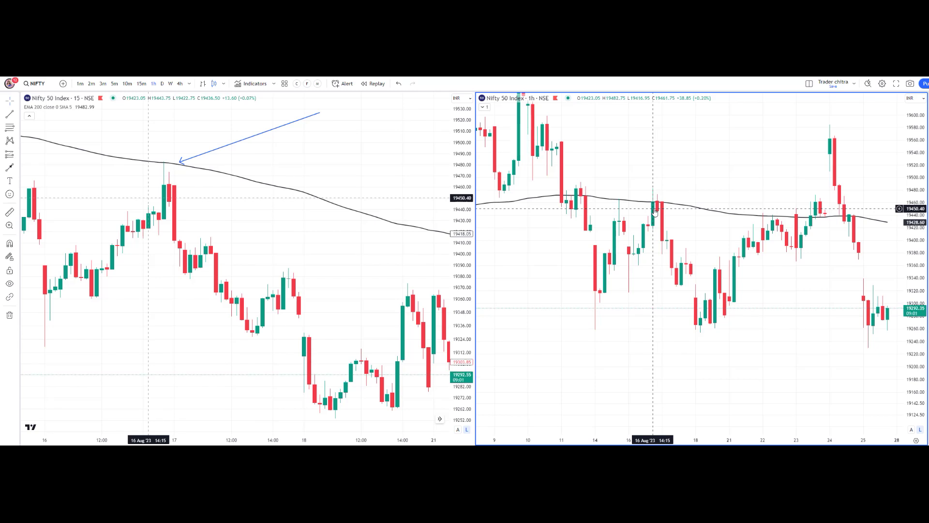
{"action": "scroll", "coordinate": [629, 214], "scroll_direction": "up", "scroll_amount": 2}
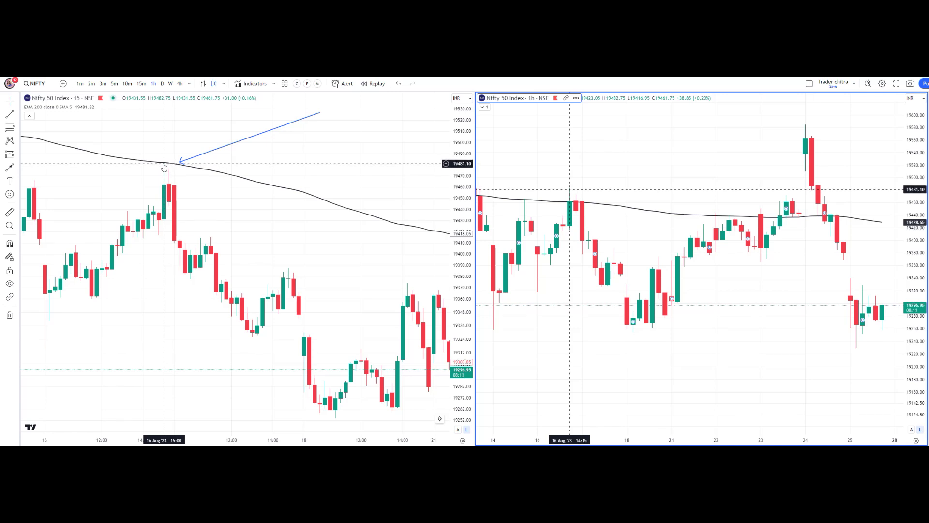
{"action": "scroll", "coordinate": [303, 270], "scroll_direction": "down", "scroll_amount": 2}
{"action": "left_click_drag", "start_coordinate": [249, 233], "coordinate": [196, 219]}
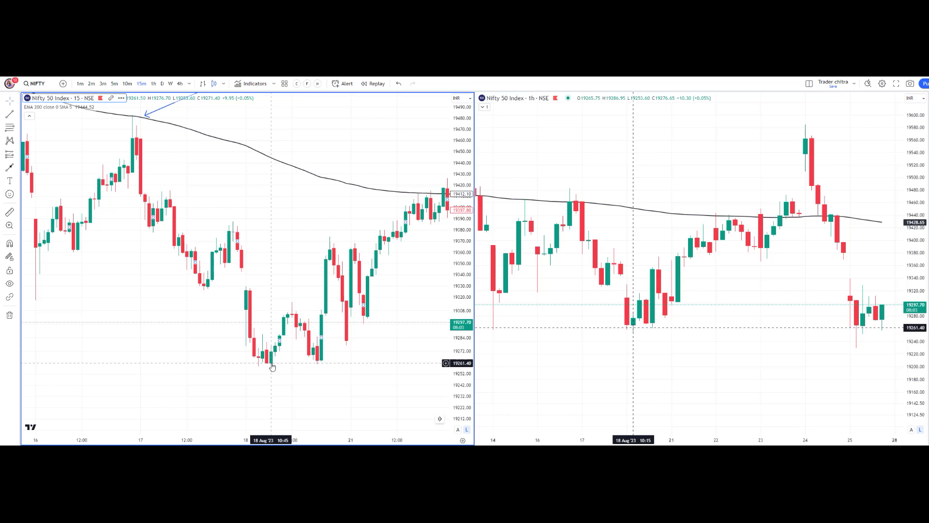
{"action": "left_click_drag", "start_coordinate": [234, 230], "coordinate": [259, 271]}
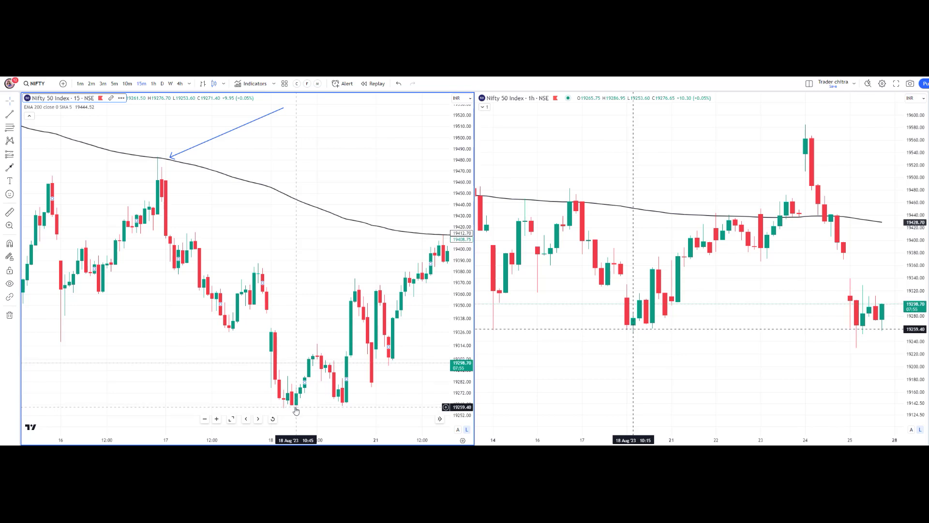
{"action": "left_click_drag", "start_coordinate": [465, 237], "coordinate": [466, 293]}
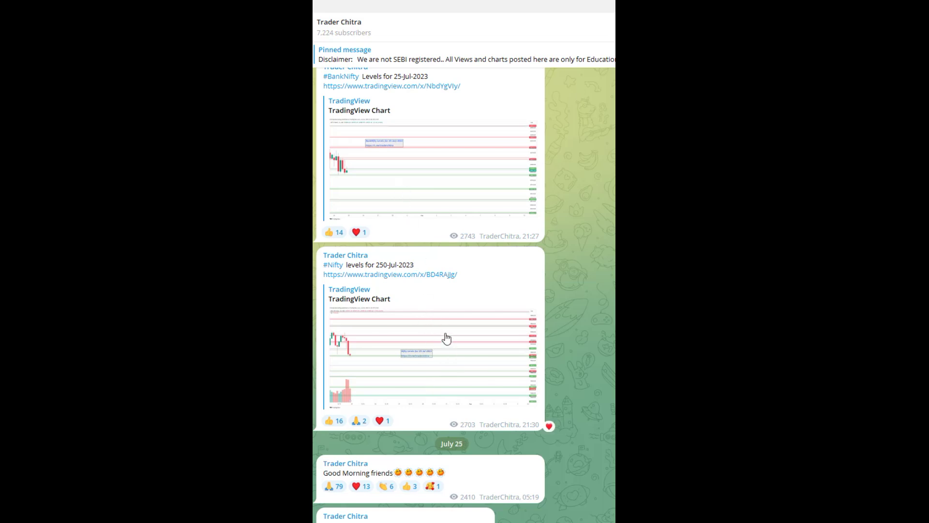
- Switch to the Telegram trading channel and read the 24 and 25 July posts on Nifty, BankNifty and FinNifty levels and targets
{"action": "scroll", "coordinate": [444, 336], "scroll_direction": "down", "scroll_amount": 3}
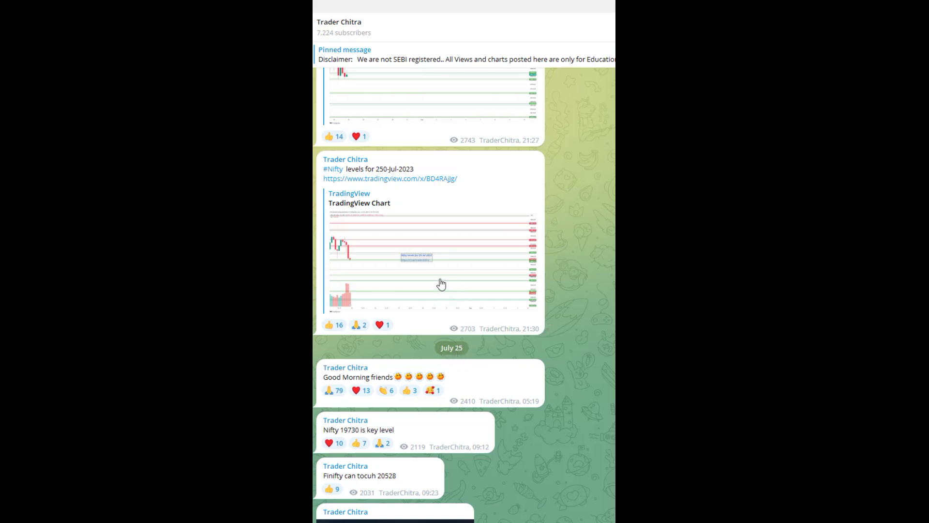
{"action": "scroll", "coordinate": [469, 257], "scroll_direction": "up", "scroll_amount": 3}
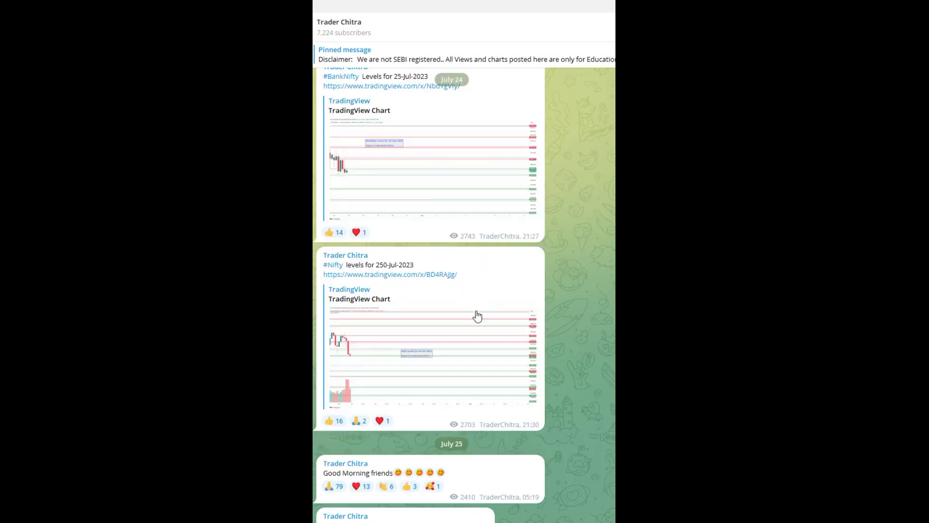
{"action": "scroll", "coordinate": [449, 332], "scroll_direction": "down", "scroll_amount": 3}
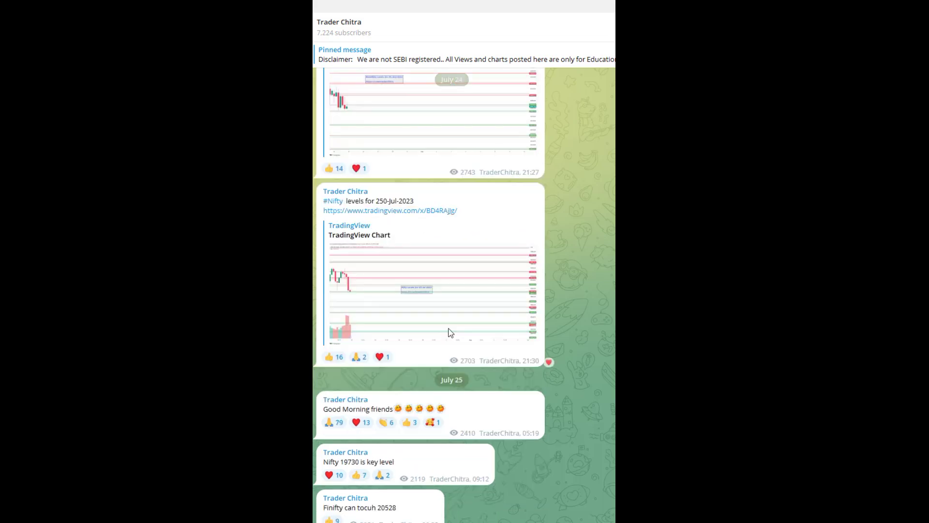
{"action": "scroll", "coordinate": [449, 332], "scroll_direction": "down", "scroll_amount": 5}
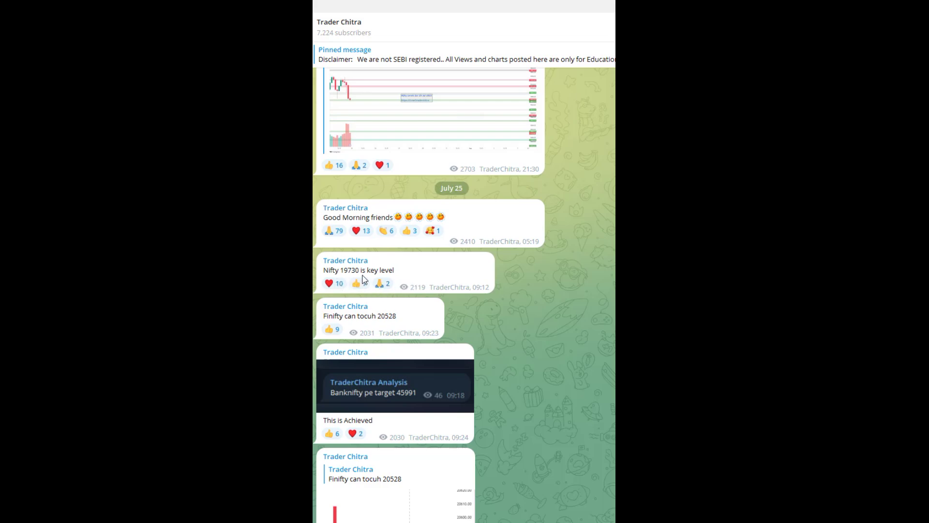
{"action": "scroll", "coordinate": [415, 294], "scroll_direction": "down", "scroll_amount": 2}
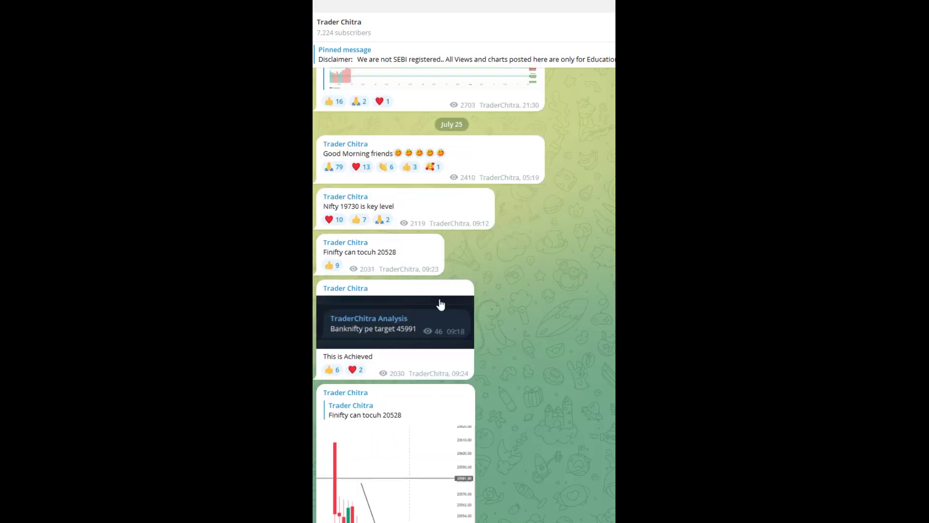
{"action": "scroll", "coordinate": [421, 326], "scroll_direction": "down", "scroll_amount": 4}
{"action": "scroll", "coordinate": [421, 326], "scroll_direction": "down", "scroll_amount": 5}
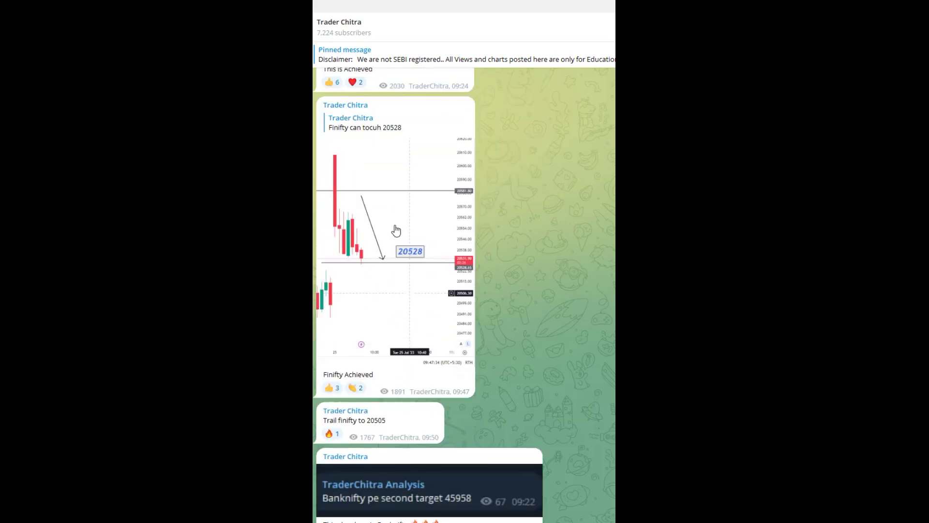
{"action": "mouse_move", "coordinate": [410, 137]}
{"action": "scroll", "coordinate": [402, 288], "scroll_direction": "down", "scroll_amount": 3}
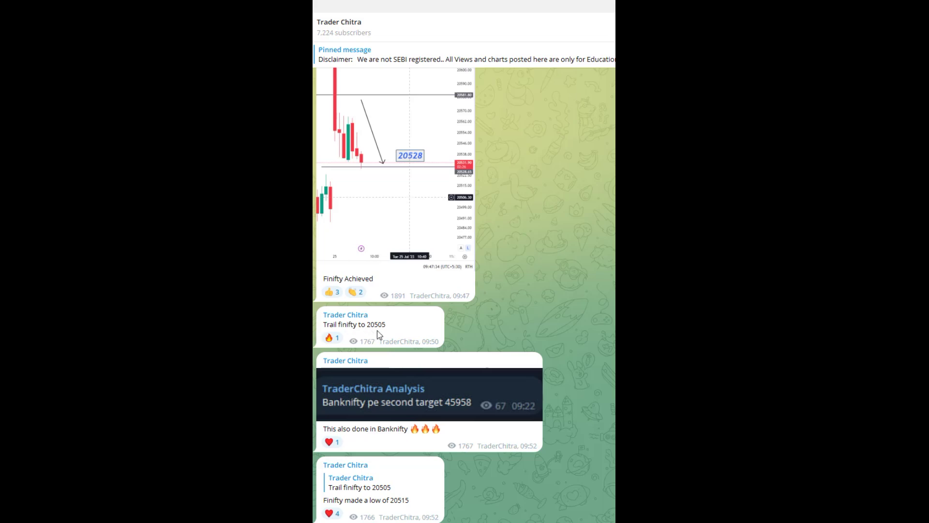
{"action": "scroll", "coordinate": [397, 329], "scroll_direction": "down", "scroll_amount": 2}
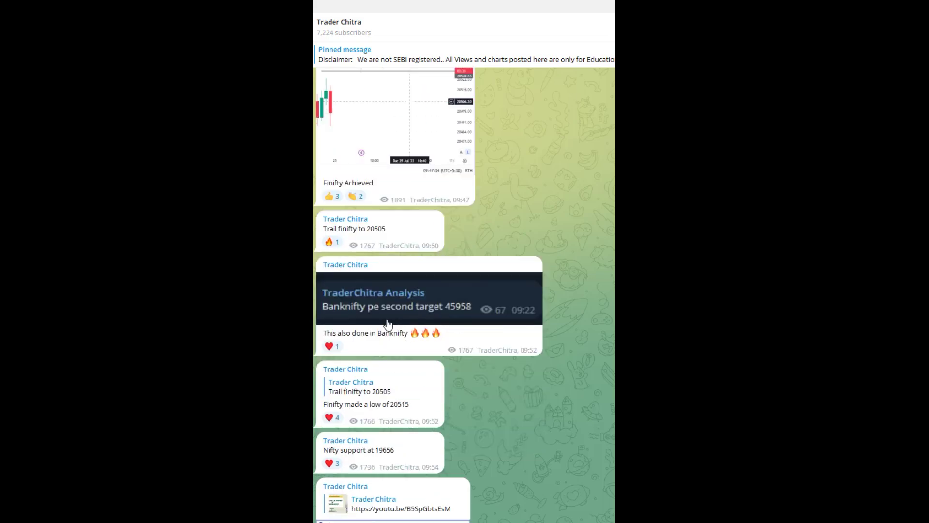
{"action": "scroll", "coordinate": [457, 358], "scroll_direction": "down", "scroll_amount": 5}
{"action": "scroll", "coordinate": [457, 362], "scroll_direction": "down", "scroll_amount": 15}
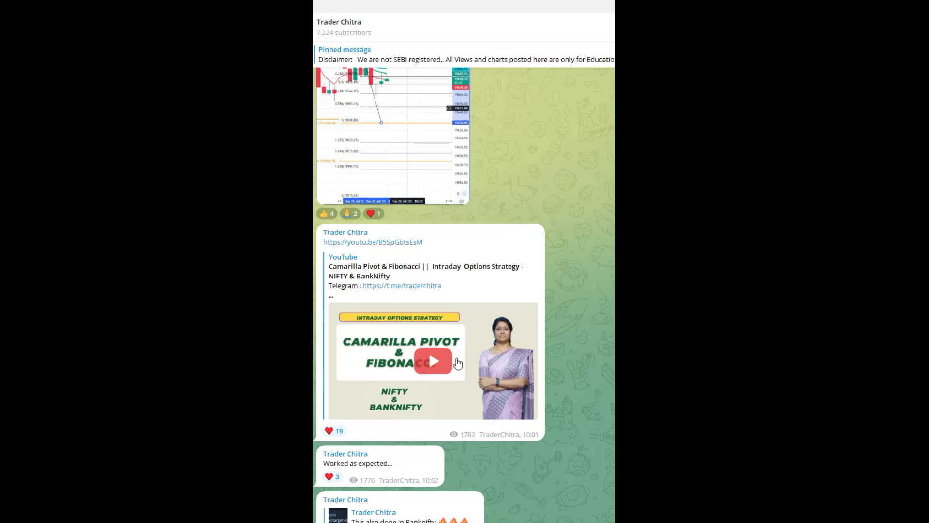
{"action": "scroll", "coordinate": [457, 362], "scroll_direction": "down", "scroll_amount": 3}
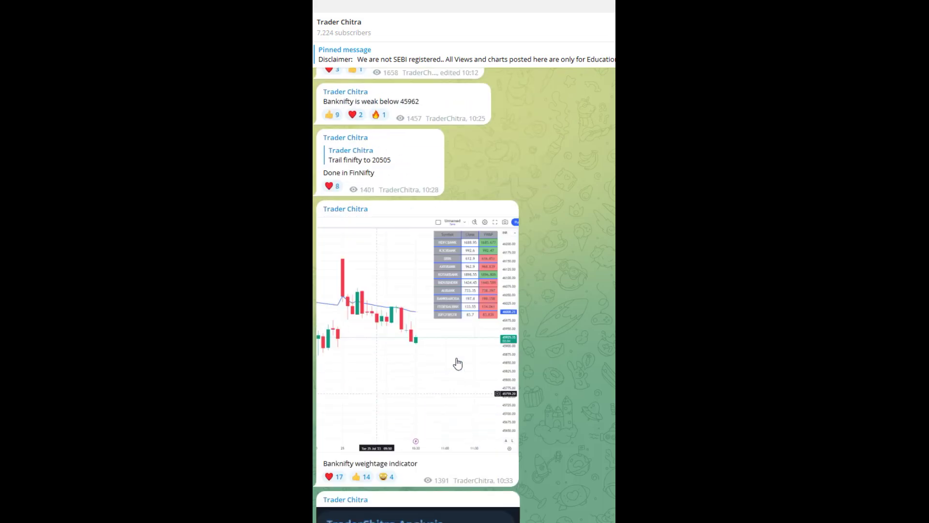
{"action": "scroll", "coordinate": [457, 363], "scroll_direction": "down", "scroll_amount": 13}
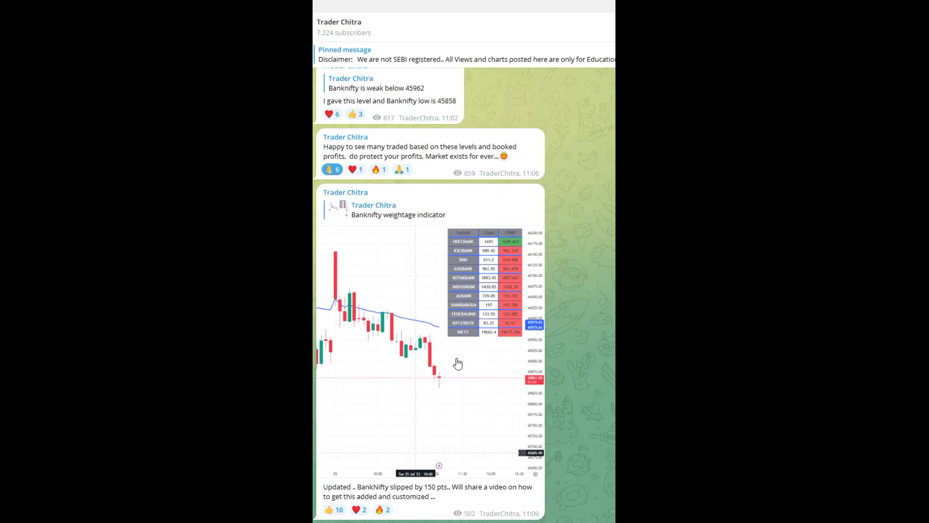